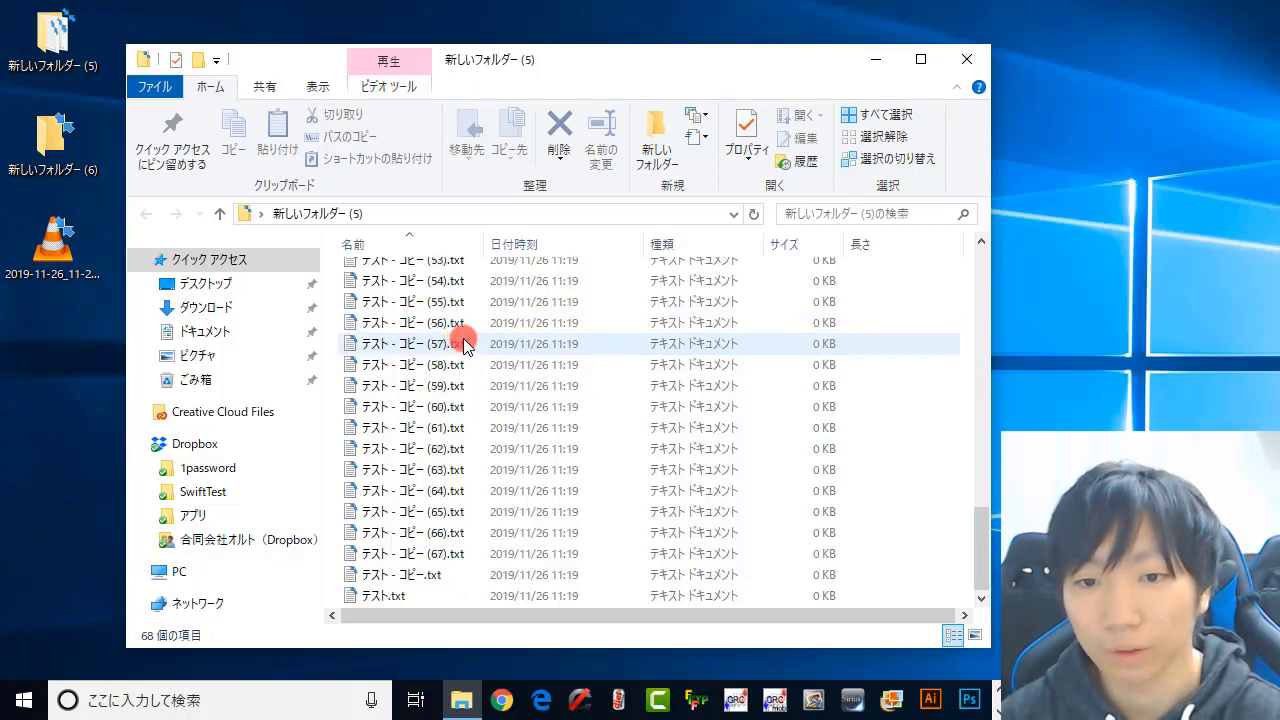
Step: Move the 新しいフォルダー (5) window clear of the icons on the desktop
{"action": "scroll", "coordinate": [463, 343], "scroll_direction": "up", "scroll_amount": 6}
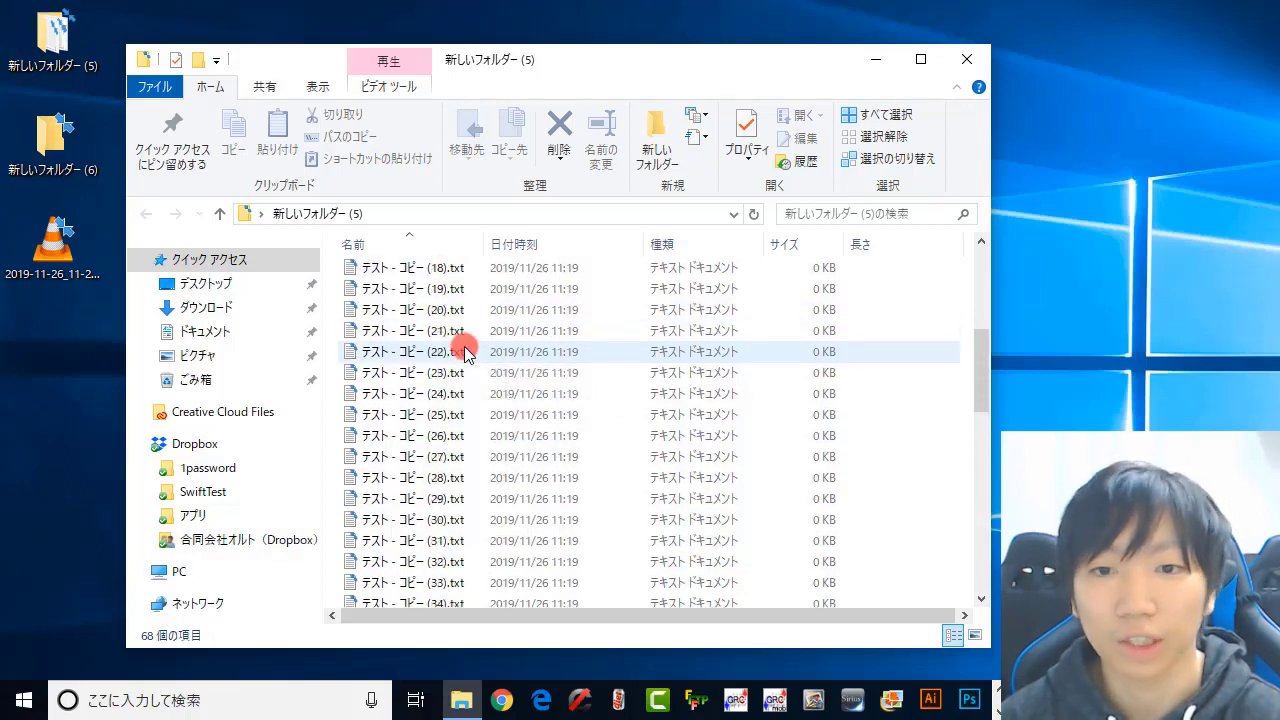
{"action": "scroll", "coordinate": [464, 350], "scroll_direction": "up", "scroll_amount": 3}
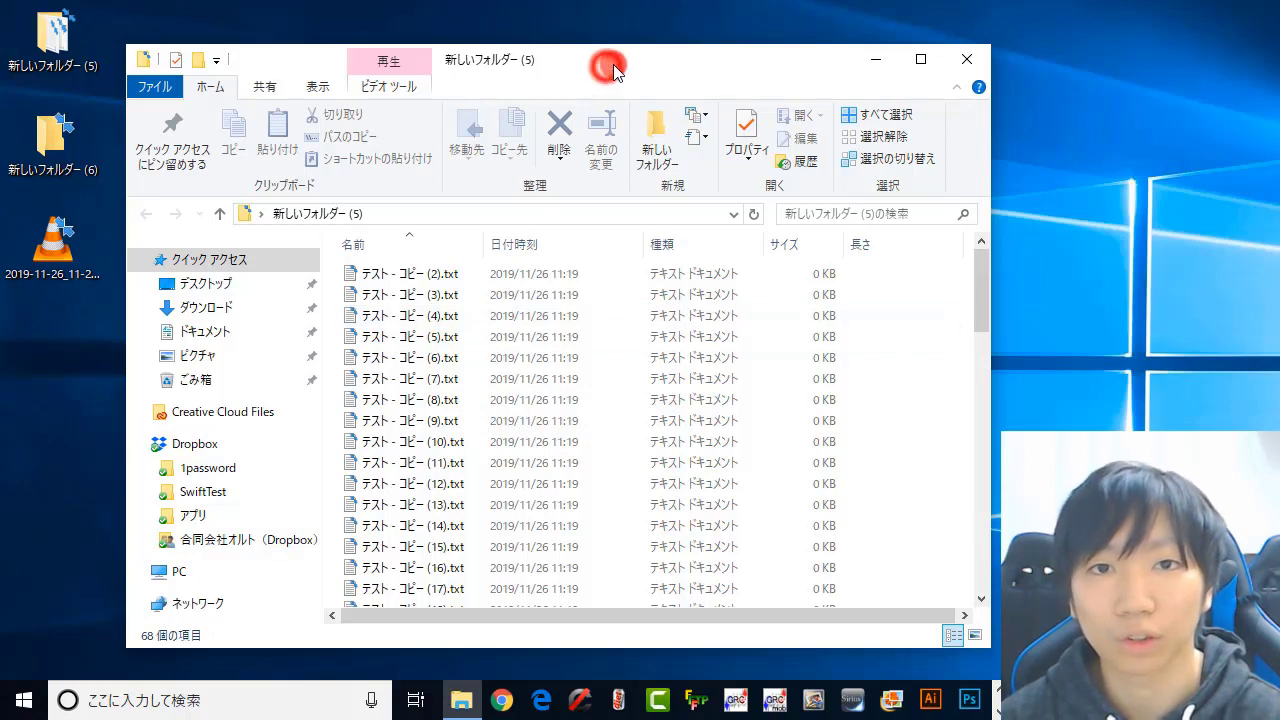
{"action": "left_click_drag", "start_coordinate": [613, 64], "coordinate": [693, 52]}
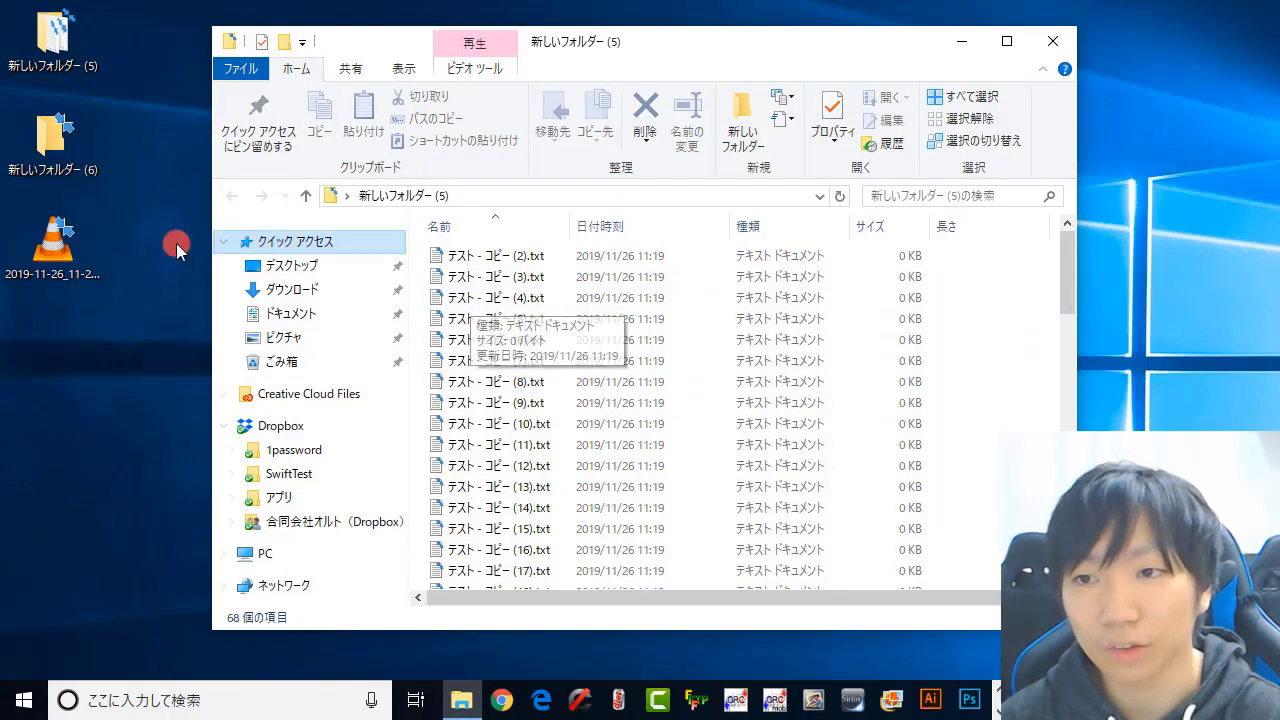
Step: Move テスト - コピー (5).txt and テスト - コピー (7).txt one at a time into the desktop folder 新しいフォルダー (6)
{"action": "left_click", "coordinate": [560, 324]}
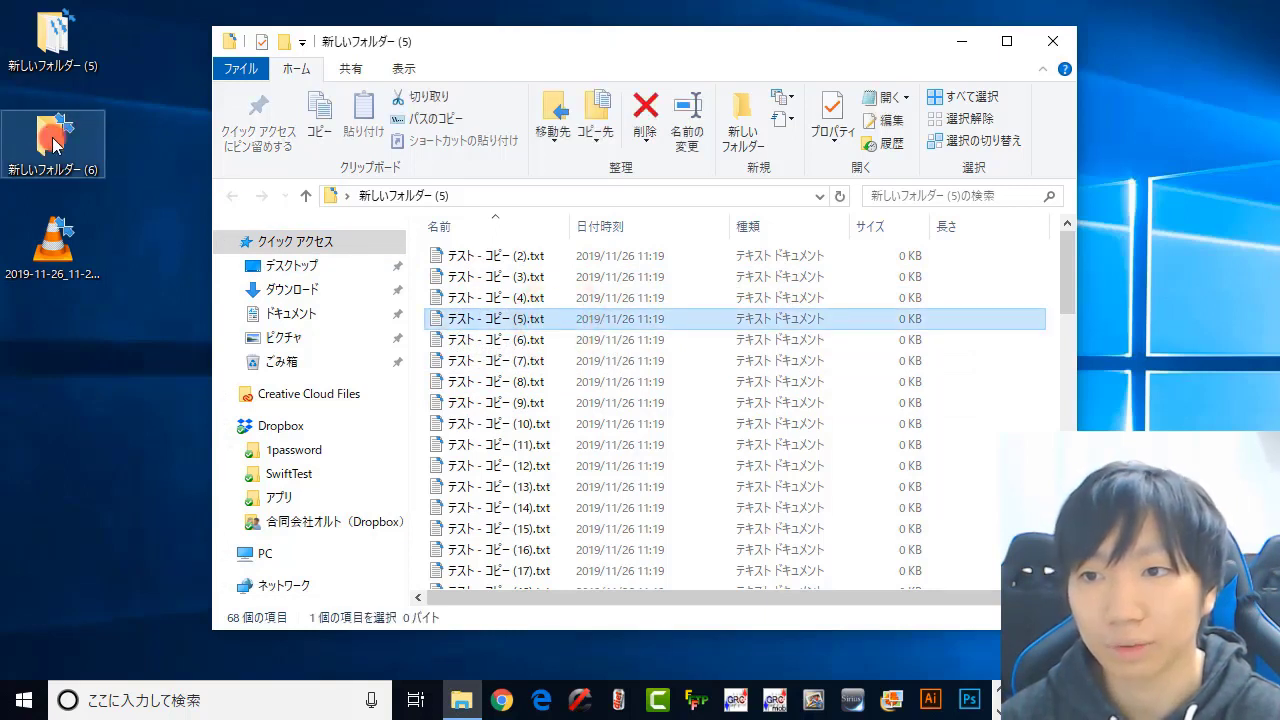
{"action": "mouse_move", "coordinate": [55, 145]}
{"action": "left_mouse_down"}
{"action": "mouse_move", "coordinate": [251, 206]}
{"action": "mouse_move", "coordinate": [523, 320]}
{"action": "mouse_move", "coordinate": [440, 258]}
{"action": "mouse_move", "coordinate": [60, 128]}
{"action": "mouse_move", "coordinate": [62, 142]}
{"action": "left_mouse_up"}
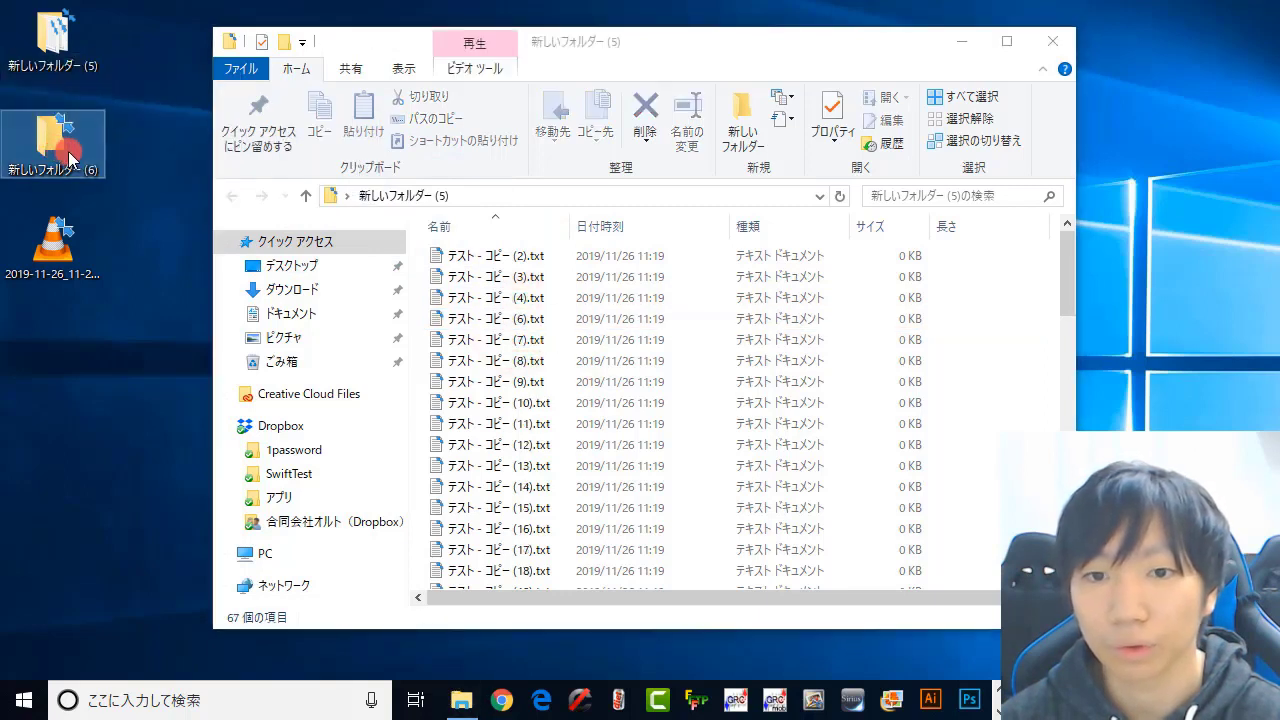
{"action": "left_click_drag", "start_coordinate": [573, 342], "coordinate": [68, 146]}
{"action": "left_click", "coordinate": [177, 340]}
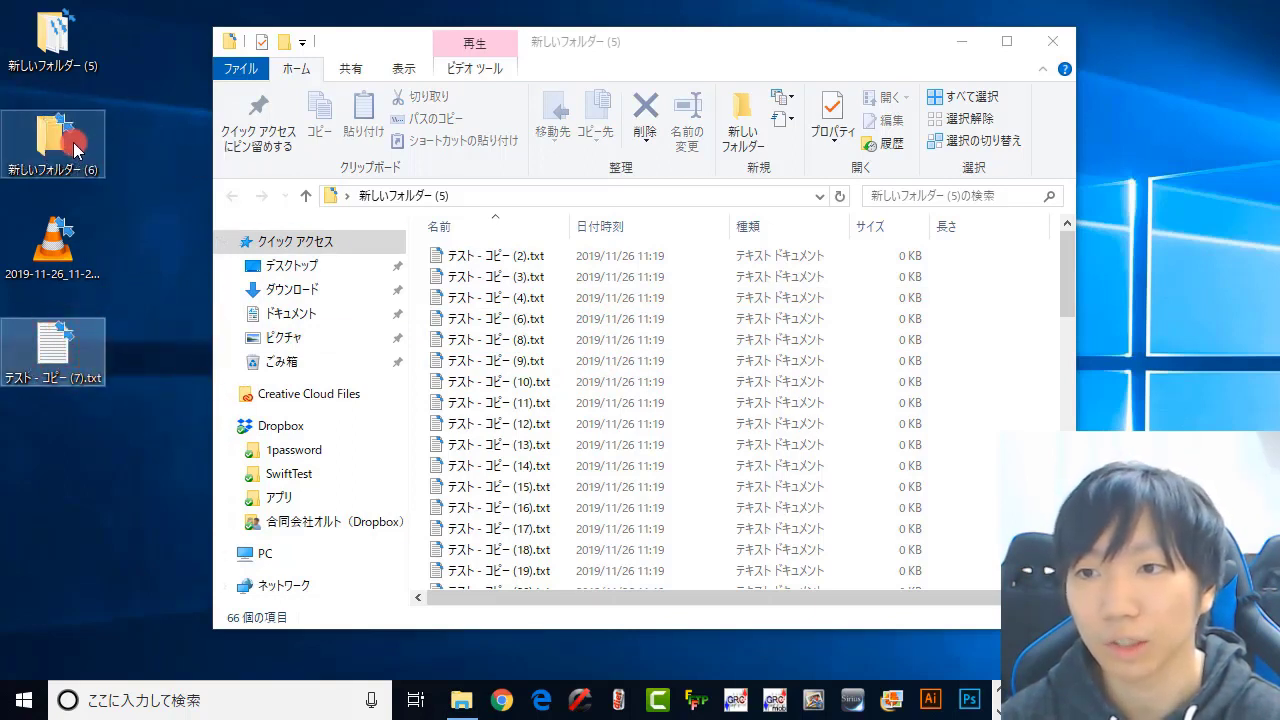
{"action": "left_click", "coordinate": [139, 246]}
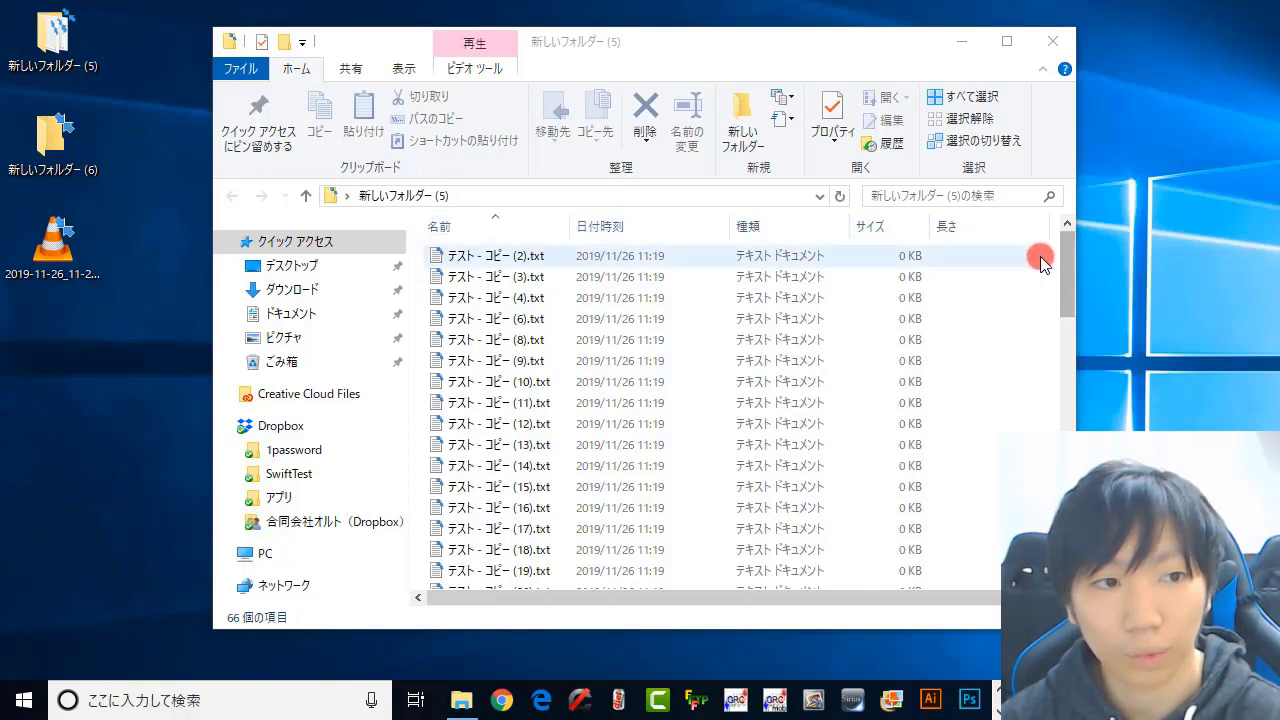
Step: Box-select the files テスト - コピー (2).txt through テスト - コピー (11).txt and move them together to the desktop
{"action": "left_click", "coordinate": [512, 254]}
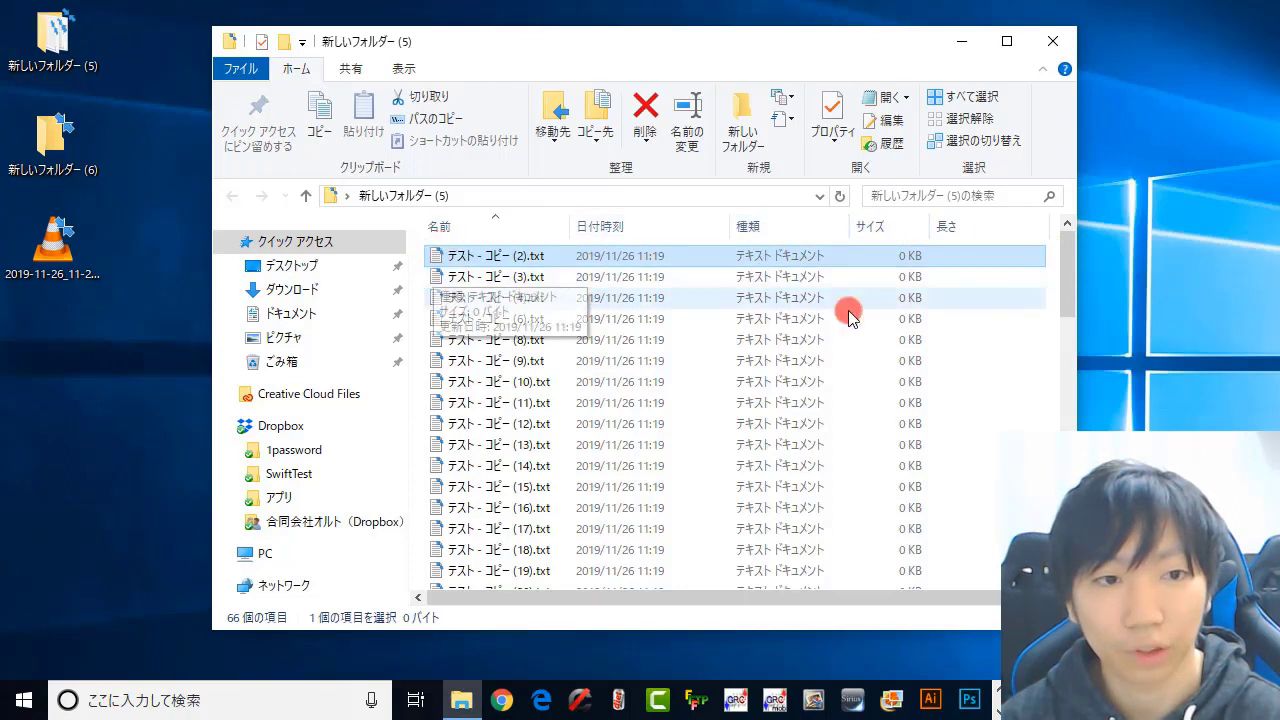
{"action": "mouse_move", "coordinate": [1055, 256]}
{"action": "left_mouse_down"}
{"action": "mouse_move", "coordinate": [1050, 289]}
{"action": "mouse_move", "coordinate": [1051, 257]}
{"action": "left_mouse_up"}
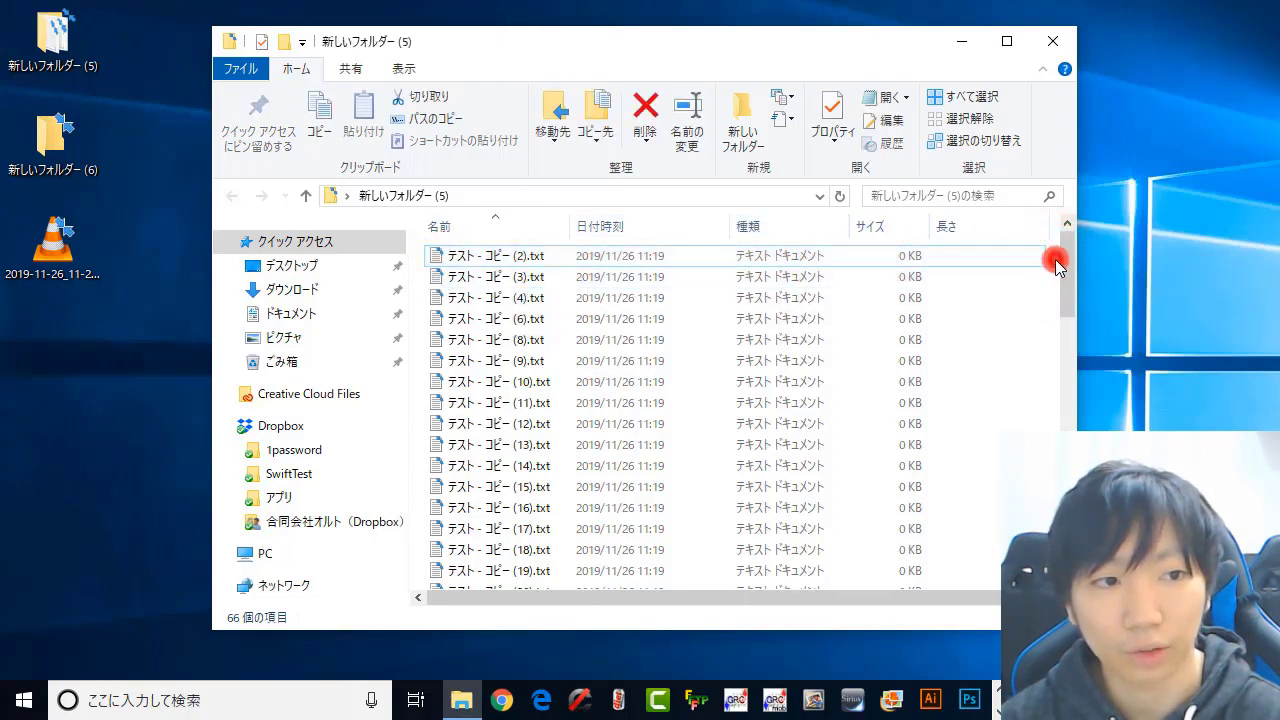
{"action": "left_click", "coordinate": [416, 257]}
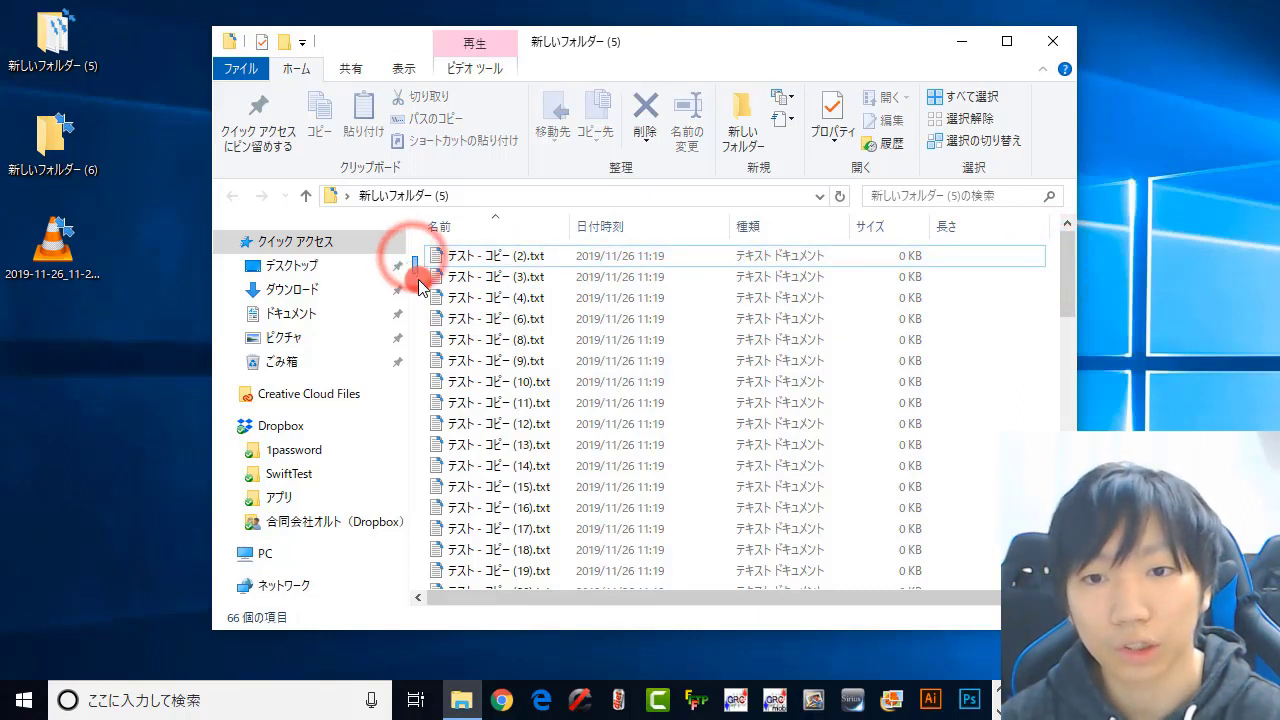
{"action": "left_click_drag", "start_coordinate": [422, 412], "coordinate": [648, 404]}
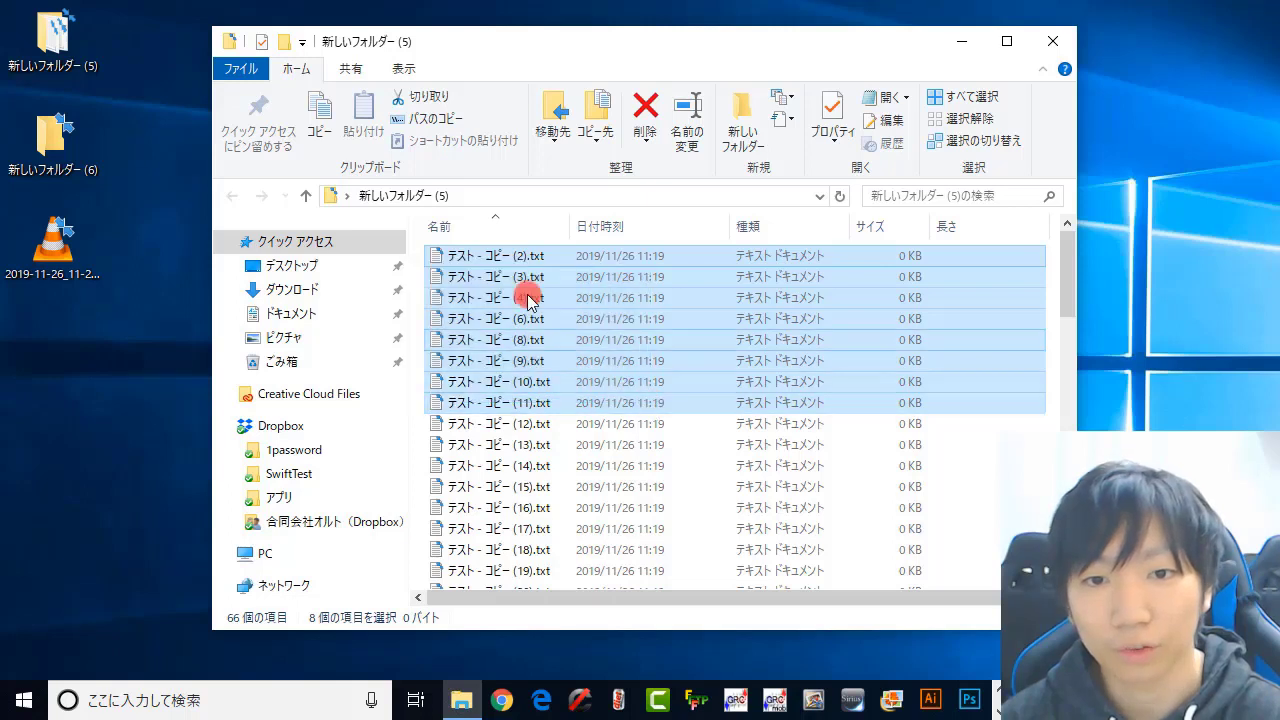
{"action": "left_click_drag", "start_coordinate": [418, 249], "coordinate": [640, 408]}
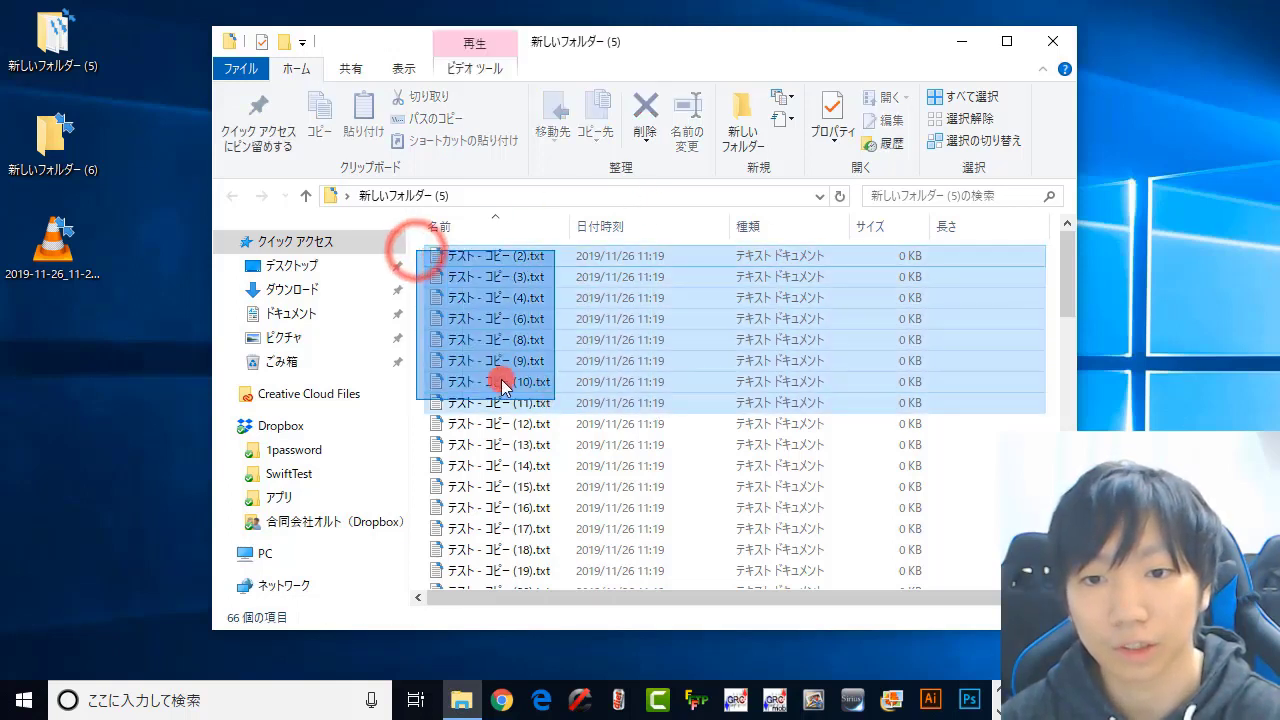
{"action": "left_click_drag", "start_coordinate": [418, 258], "coordinate": [620, 406]}
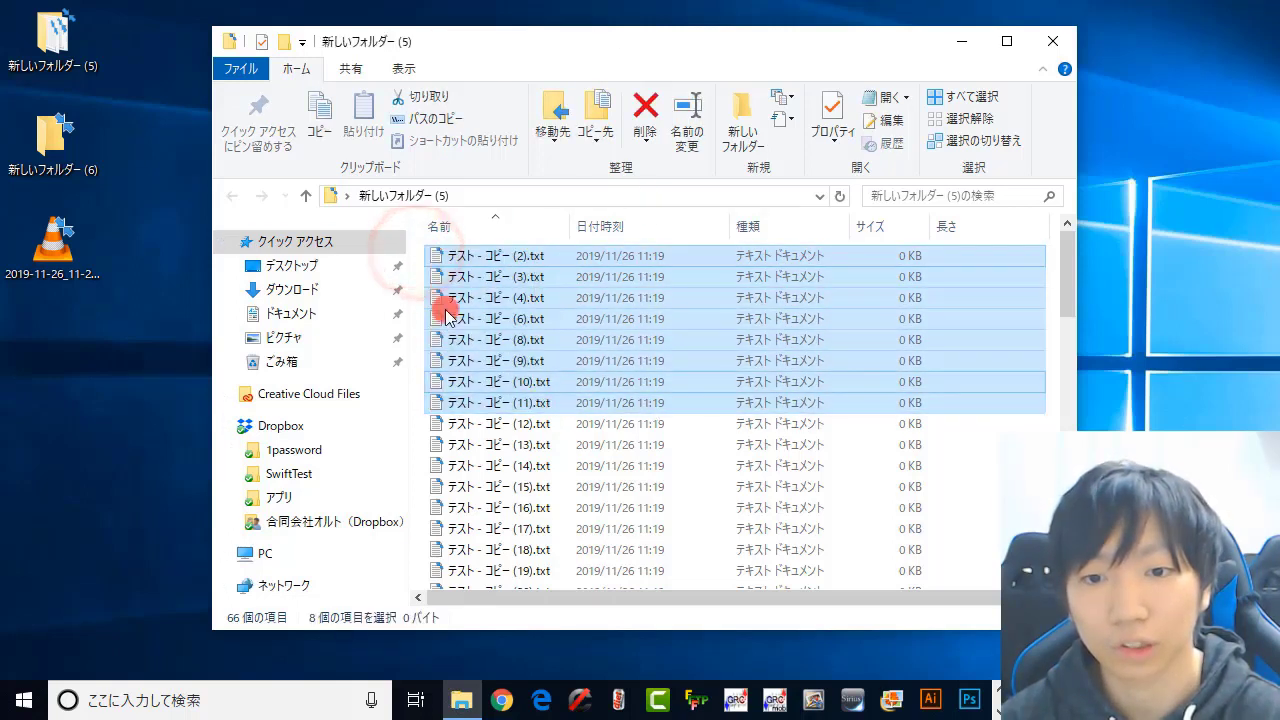
{"action": "left_click_drag", "start_coordinate": [415, 258], "coordinate": [557, 406]}
{"action": "left_click_drag", "start_coordinate": [598, 318], "coordinate": [129, 354]}
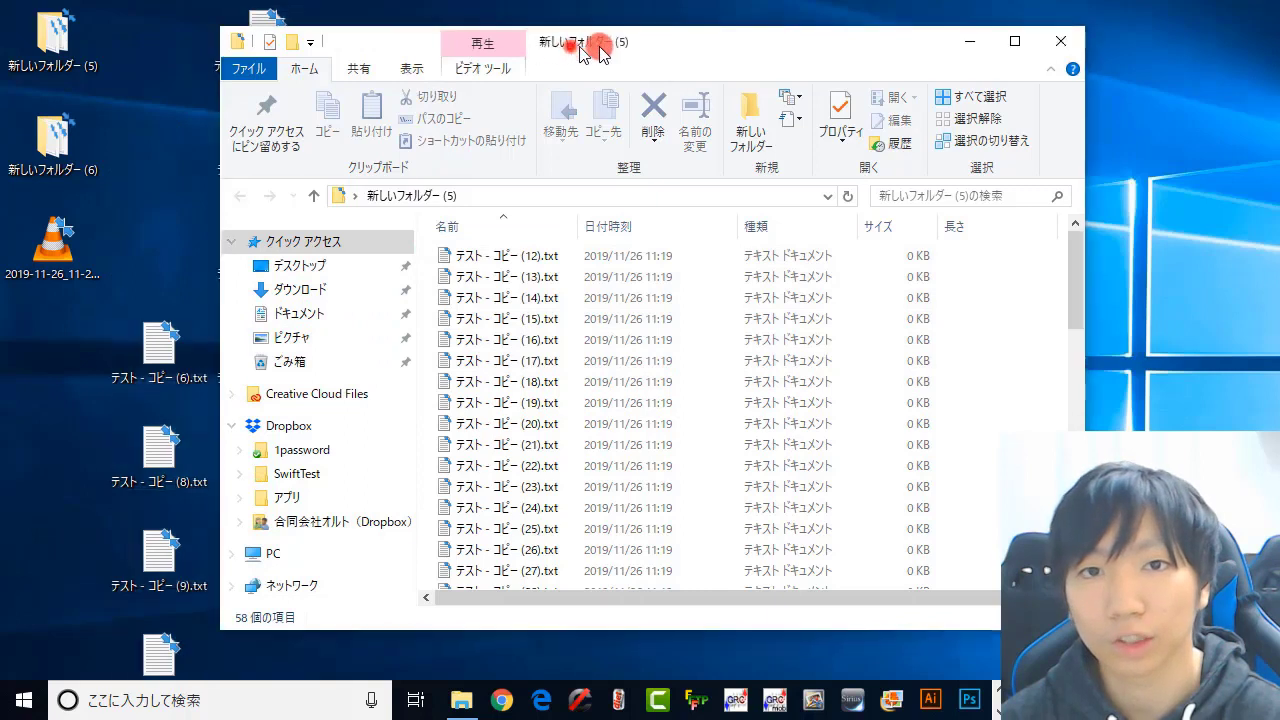
Step: Move the folder window aside and line up the moved text files in two columns on the desktop
{"action": "left_click_drag", "start_coordinate": [575, 42], "coordinate": [920, 58]}
{"action": "left_click", "coordinate": [492, 376]}
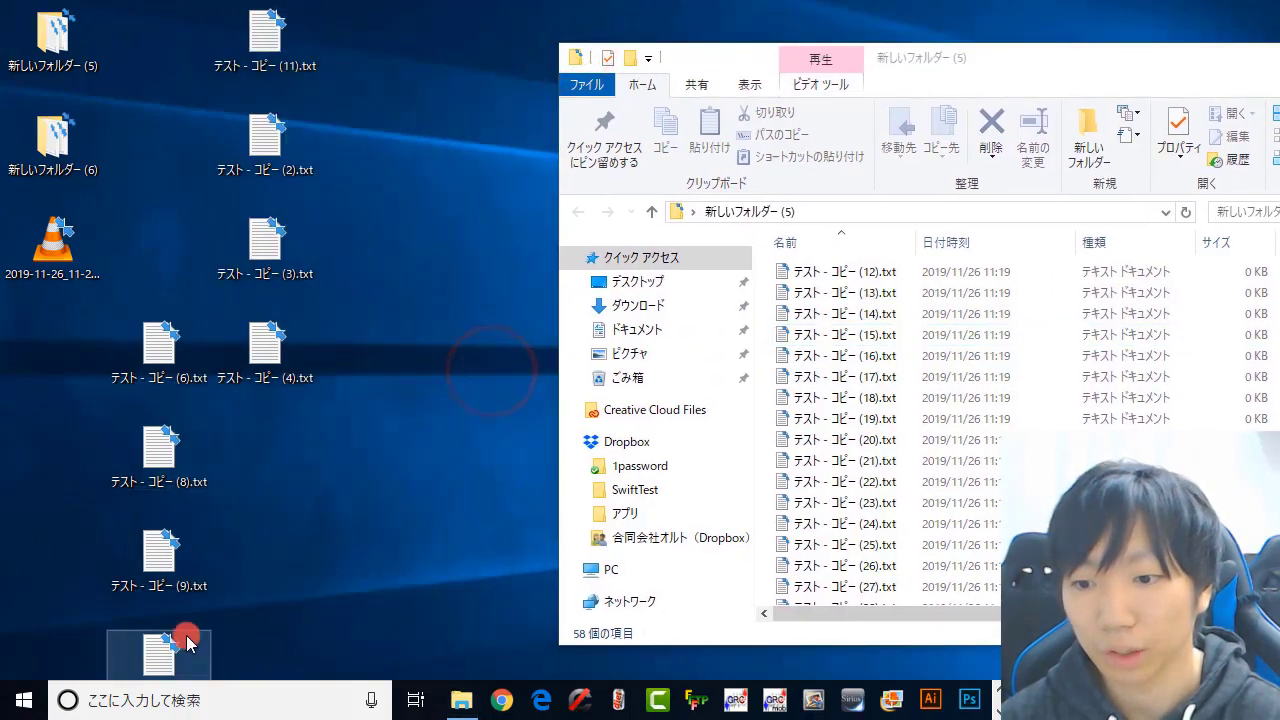
{"action": "left_click_drag", "start_coordinate": [155, 237], "coordinate": [171, 271]}
{"action": "left_click", "coordinate": [412, 318]}
Step: Box-select all the text files on the desktop and move them back into 新しいフォルダー (5)
{"action": "left_click_drag", "start_coordinate": [388, 455], "coordinate": [257, 29]}
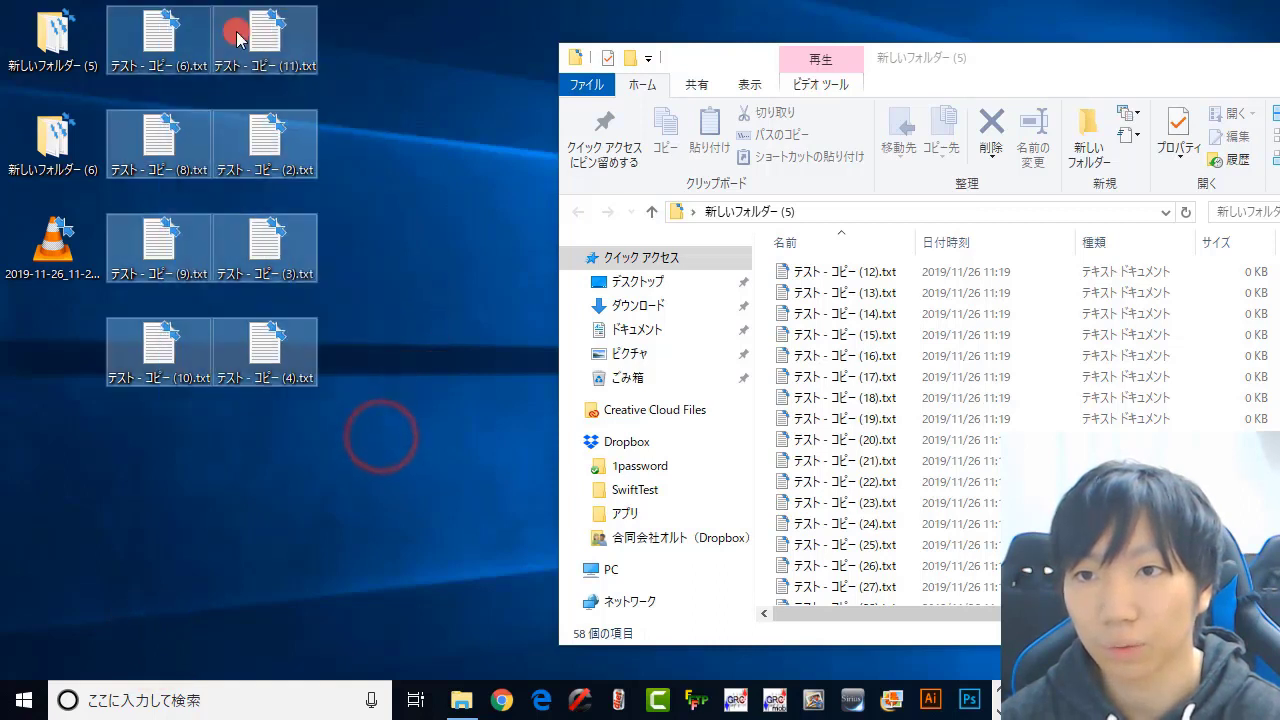
{"action": "left_click_drag", "start_coordinate": [243, 345], "coordinate": [365, 370]}
{"action": "left_click", "coordinate": [437, 525]}
{"action": "left_click_drag", "start_coordinate": [514, 447], "coordinate": [237, 14]}
{"action": "left_click", "coordinate": [343, 474]}
{"action": "left_click_drag", "start_coordinate": [500, 366], "coordinate": [306, 94]}
{"action": "left_click", "coordinate": [408, 524]}
{"action": "left_click_drag", "start_coordinate": [480, 380], "coordinate": [897, 349]}
Step: Reposition the folder window beside the desktop icons and box-select テスト - コピー (13).txt through テスト - コピー (24).txt, clearing the selection again
{"action": "left_click_drag", "start_coordinate": [929, 51], "coordinate": [465, 9]}
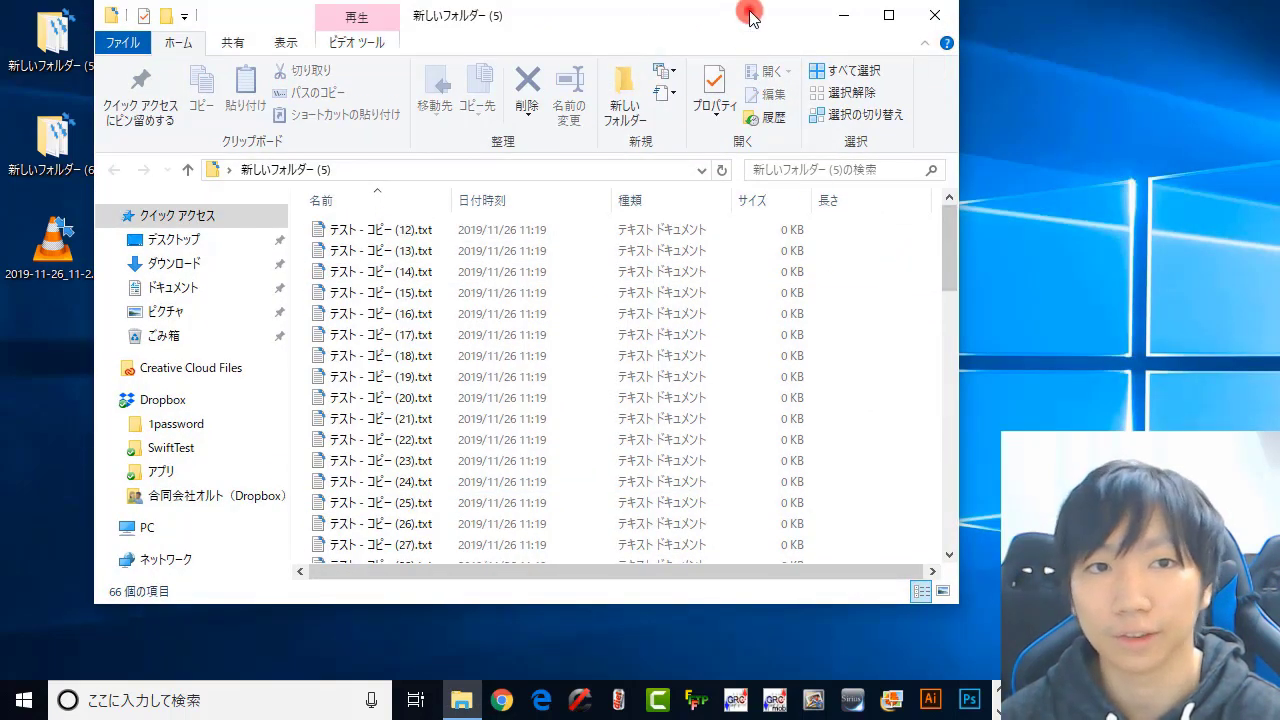
{"action": "left_click_drag", "start_coordinate": [750, 15], "coordinate": [803, 47]}
{"action": "left_click_drag", "start_coordinate": [985, 258], "coordinate": [636, 514]}
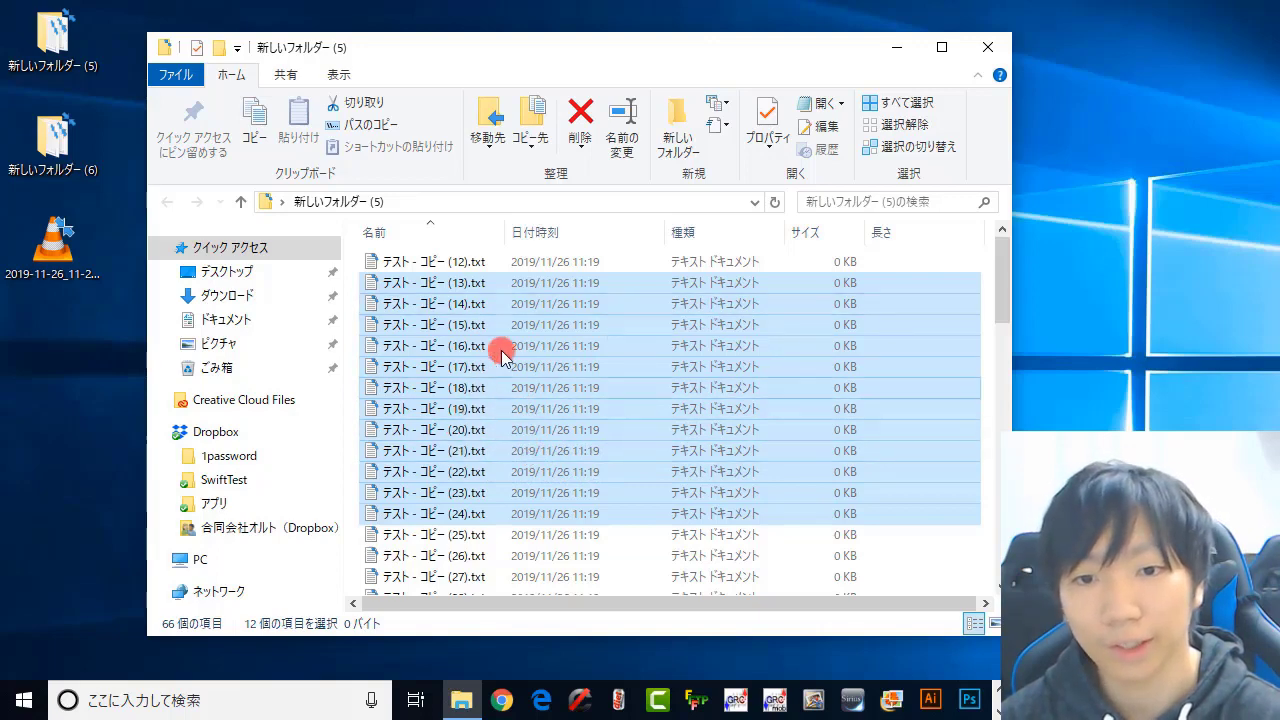
{"action": "left_click", "coordinate": [986, 268]}
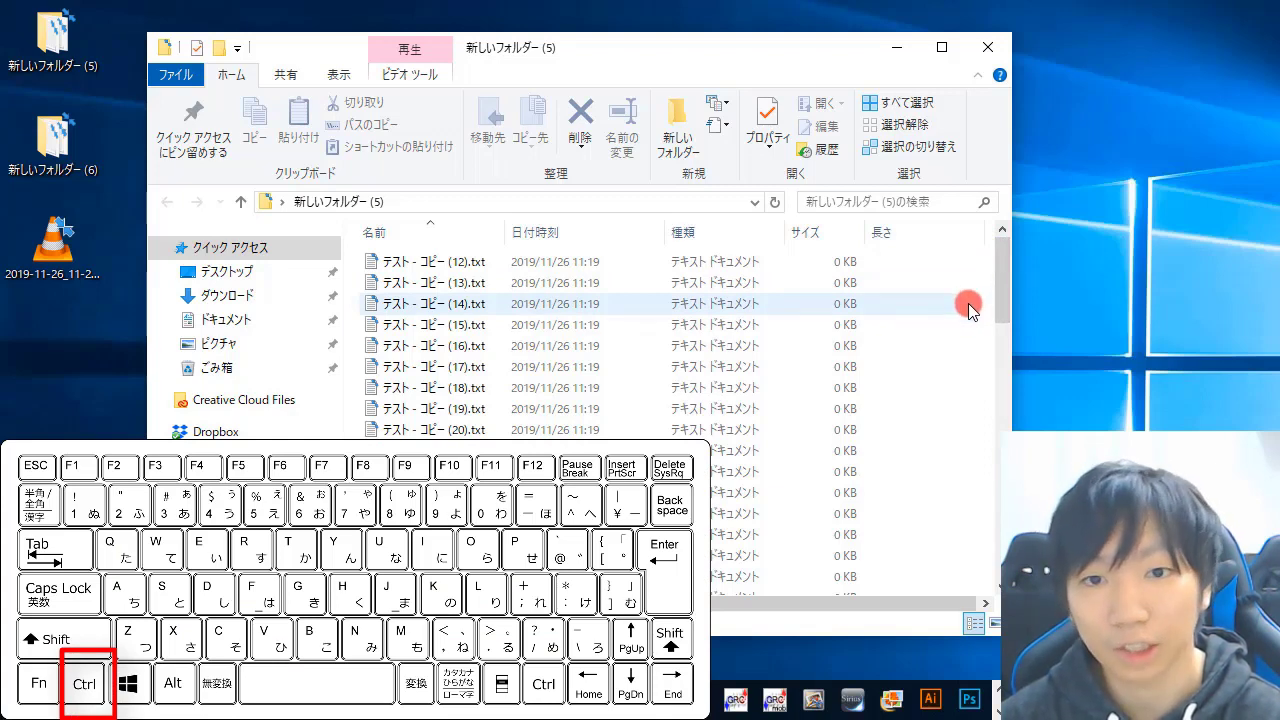
Step: Select only the テスト - コピー files numbered 14, 17, 20, 22, 24 and 26 and move them together to the desktop
{"action": "left_click", "coordinate": [563, 308]}
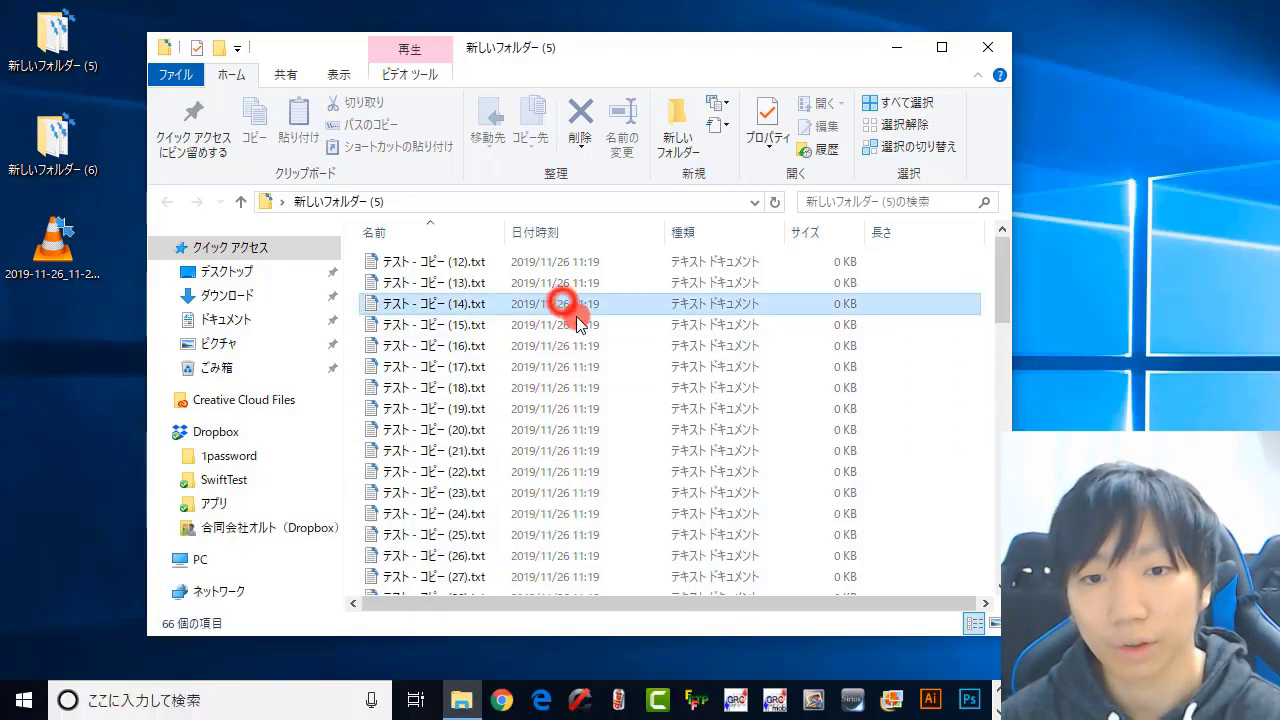
{"action": "left_click", "coordinate": [478, 366], "text": "ctrl"}
{"action": "left_click", "coordinate": [485, 429], "text": "ctrl"}
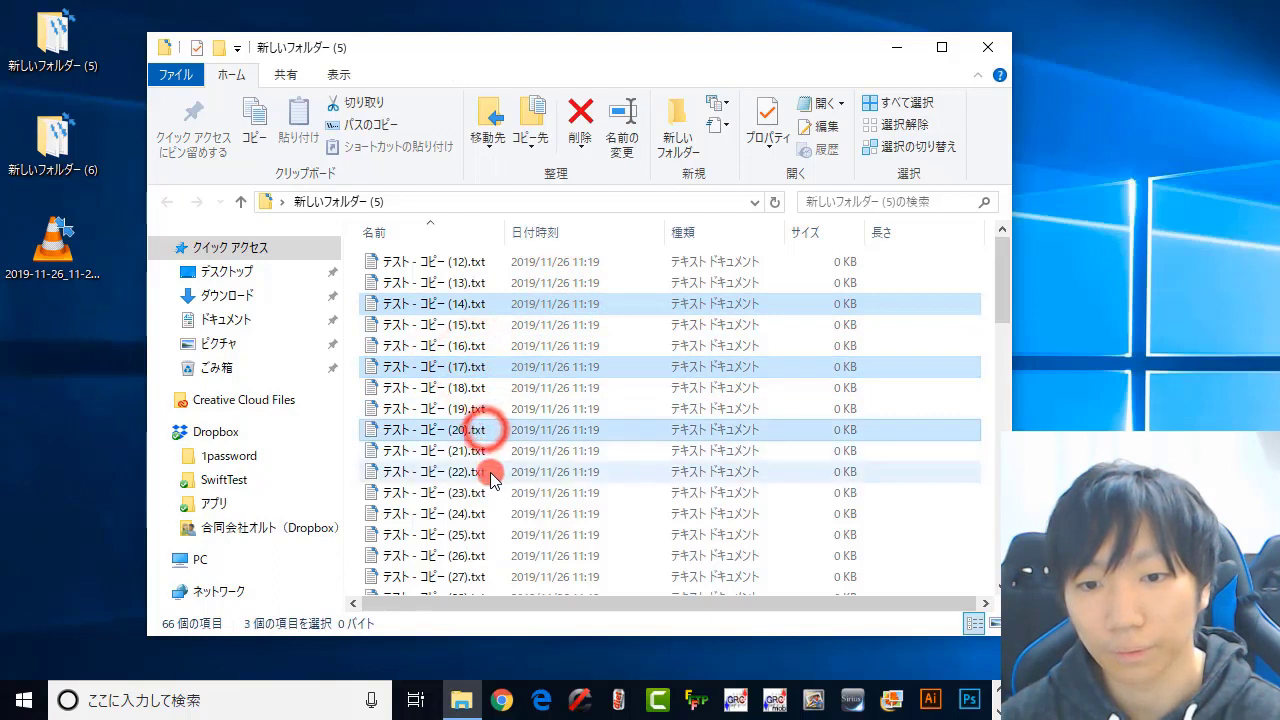
{"action": "left_click", "coordinate": [490, 472], "text": "ctrl"}
{"action": "left_click", "coordinate": [500, 513], "text": "ctrl"}
{"action": "left_click", "coordinate": [508, 557], "text": "ctrl"}
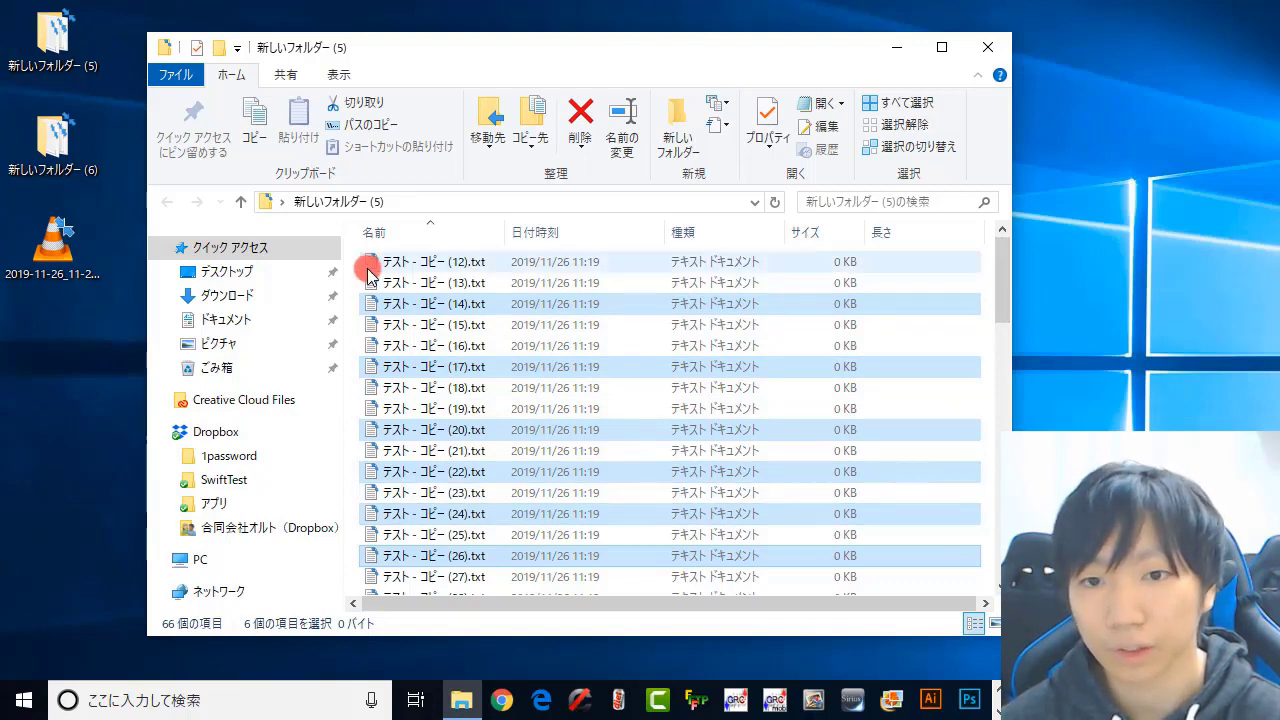
{"action": "left_click_drag", "start_coordinate": [384, 298], "coordinate": [387, 303]}
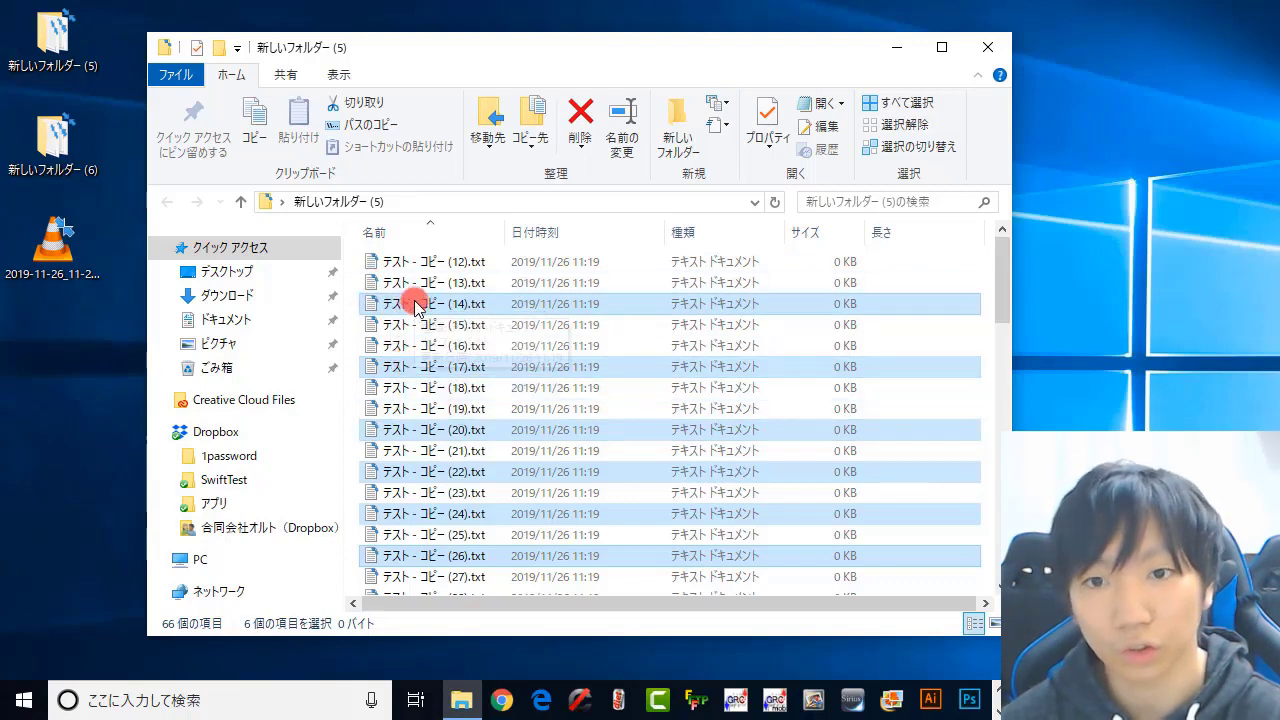
{"action": "left_click_drag", "start_coordinate": [416, 302], "coordinate": [104, 387]}
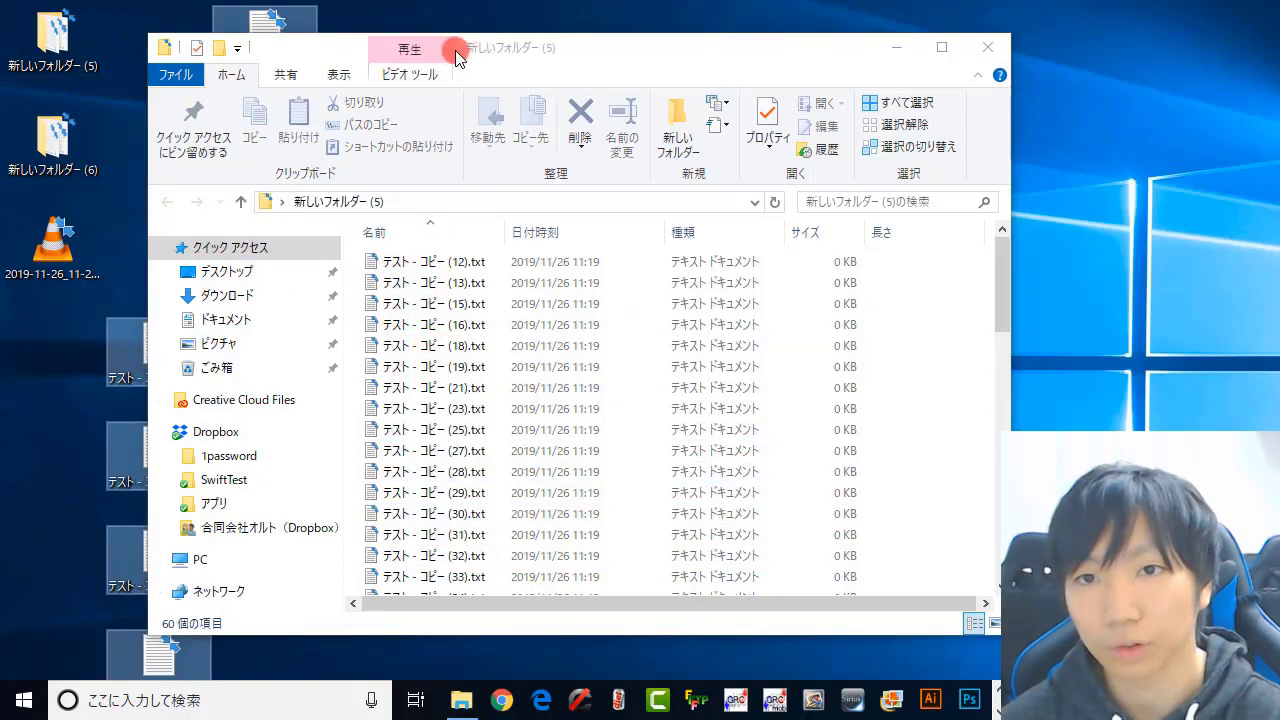
Step: Shift the folder window away and arrange the files numbered 14, 17, 20, 22, 24 and 26 in two desktop columns
{"action": "left_click_drag", "start_coordinate": [455, 55], "coordinate": [761, 55]}
{"action": "left_click", "coordinate": [400, 400]}
{"action": "left_click_drag", "start_coordinate": [208, 655], "coordinate": [306, 238]}
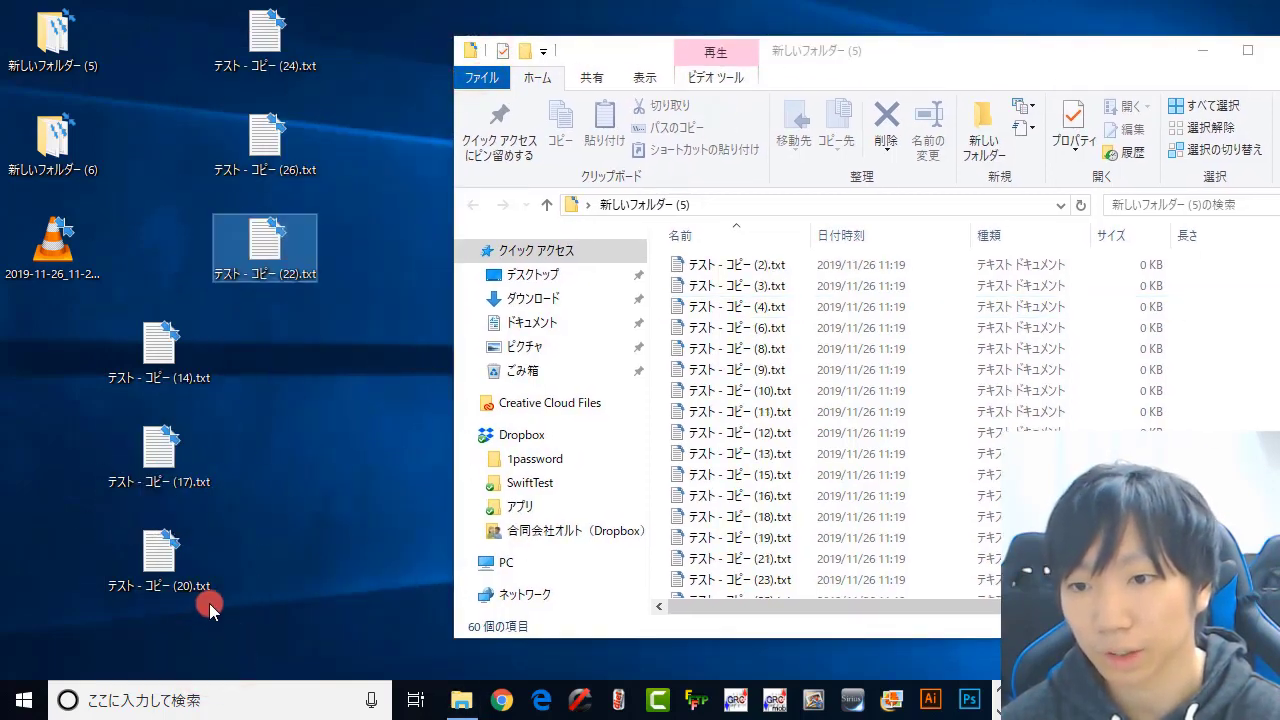
{"action": "left_click_drag", "start_coordinate": [210, 610], "coordinate": [109, 300]}
{"action": "left_click_drag", "start_coordinate": [155, 350], "coordinate": [165, 45]}
Step: Box-select the six text files on the desktop and move the group two rows down
{"action": "left_click", "coordinate": [373, 179]}
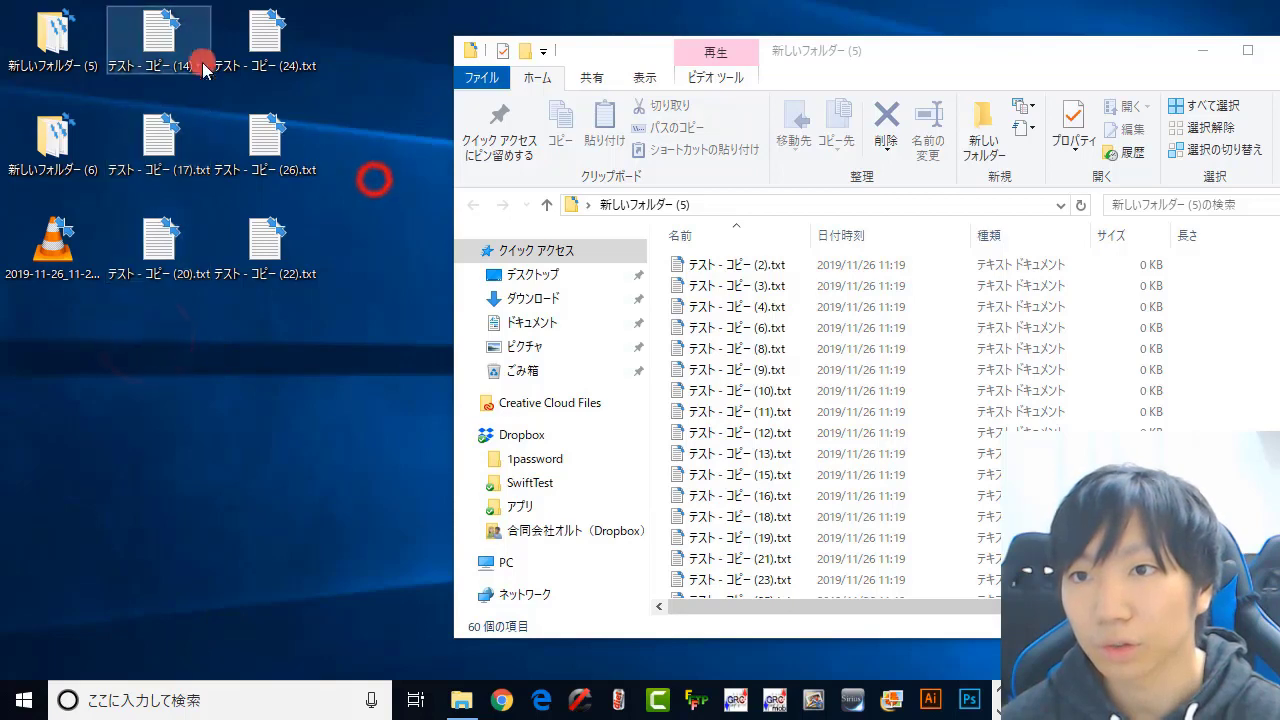
{"action": "left_click_drag", "start_coordinate": [343, 266], "coordinate": [150, 15]}
{"action": "left_click_drag", "start_coordinate": [186, 157], "coordinate": [186, 362]}
{"action": "left_click", "coordinate": [457, 428]}
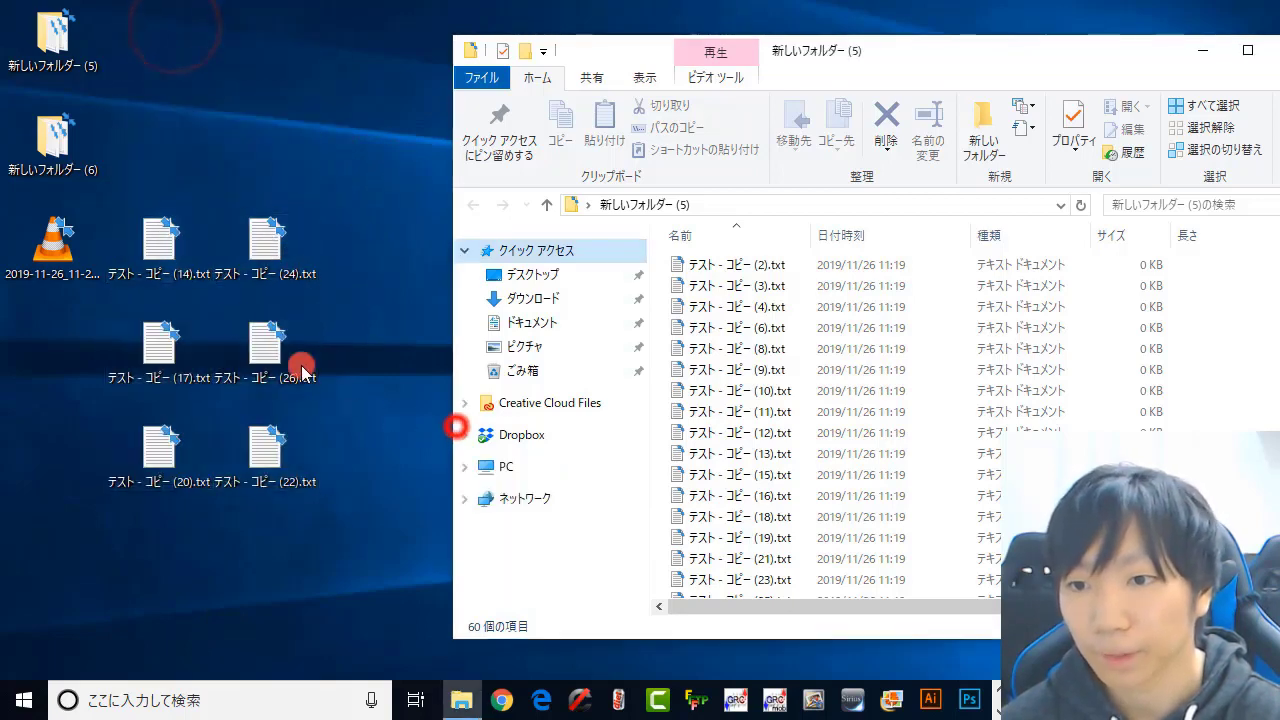
Step: Select the files numbered 14, 17, 20, 22, 24 and 26 on the desktop and return them to 新しいフォルダー (5)
{"action": "left_click", "coordinate": [165, 245]}
{"action": "left_click", "coordinate": [168, 355]}
{"action": "left_click", "coordinate": [189, 462]}
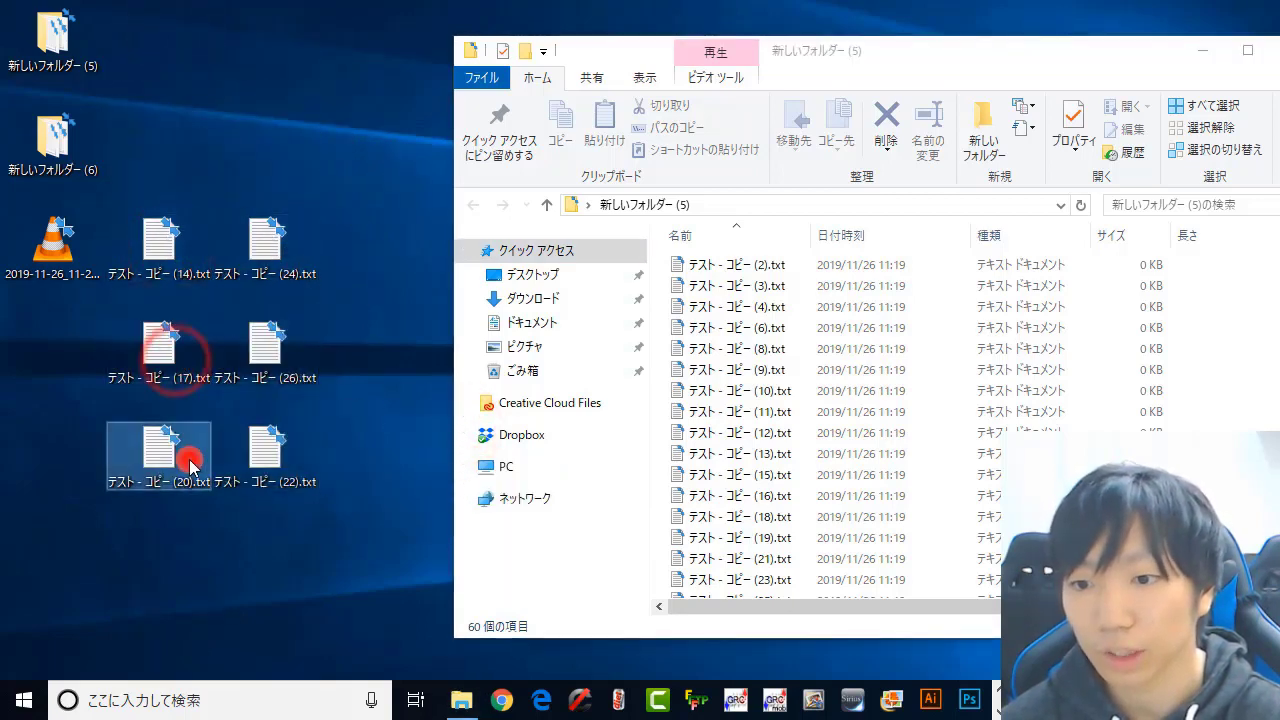
{"action": "left_click", "coordinate": [305, 222]}
{"action": "left_click", "coordinate": [300, 363]}
{"action": "left_click", "coordinate": [286, 457]}
{"action": "left_click", "coordinate": [357, 388]}
{"action": "left_click", "coordinate": [353, 470]}
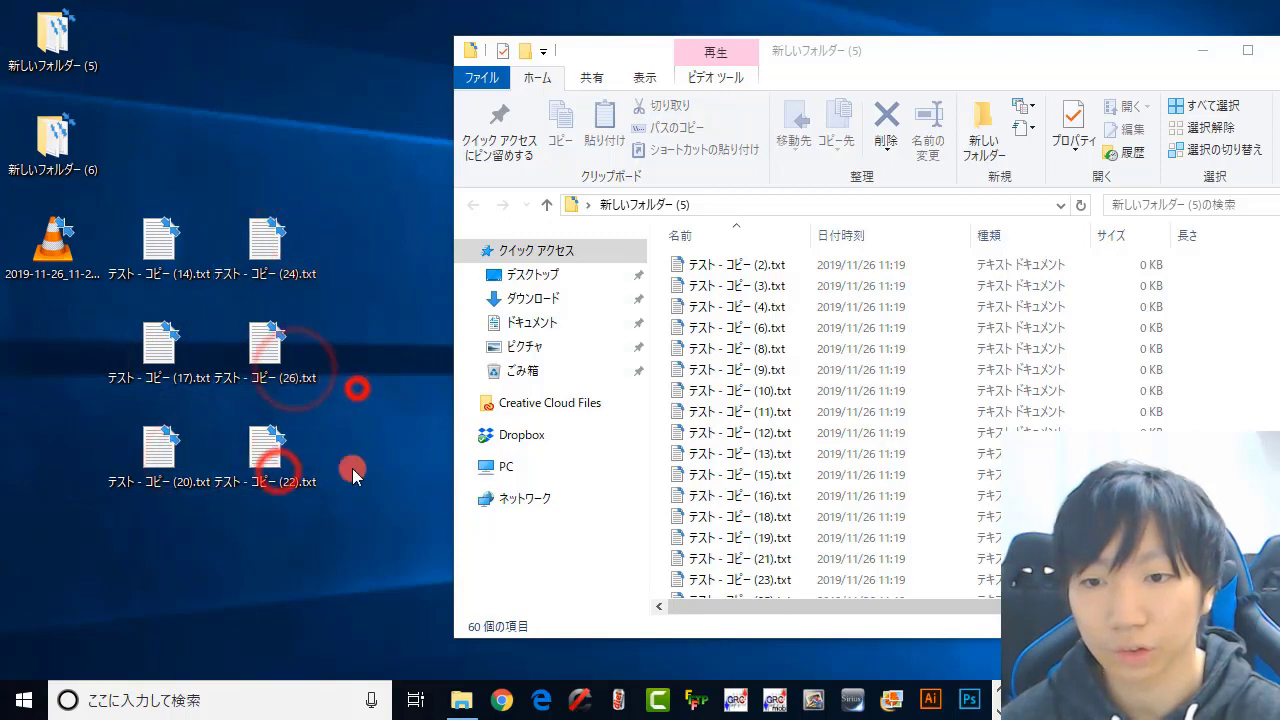
{"action": "left_click_drag", "start_coordinate": [390, 535], "coordinate": [800, 290]}
Step: Box-select テスト - コピー (2).txt through テスト - コピー (16).txt in the restored folder window and clear the selection
{"action": "left_click_drag", "start_coordinate": [889, 48], "coordinate": [870, 5]}
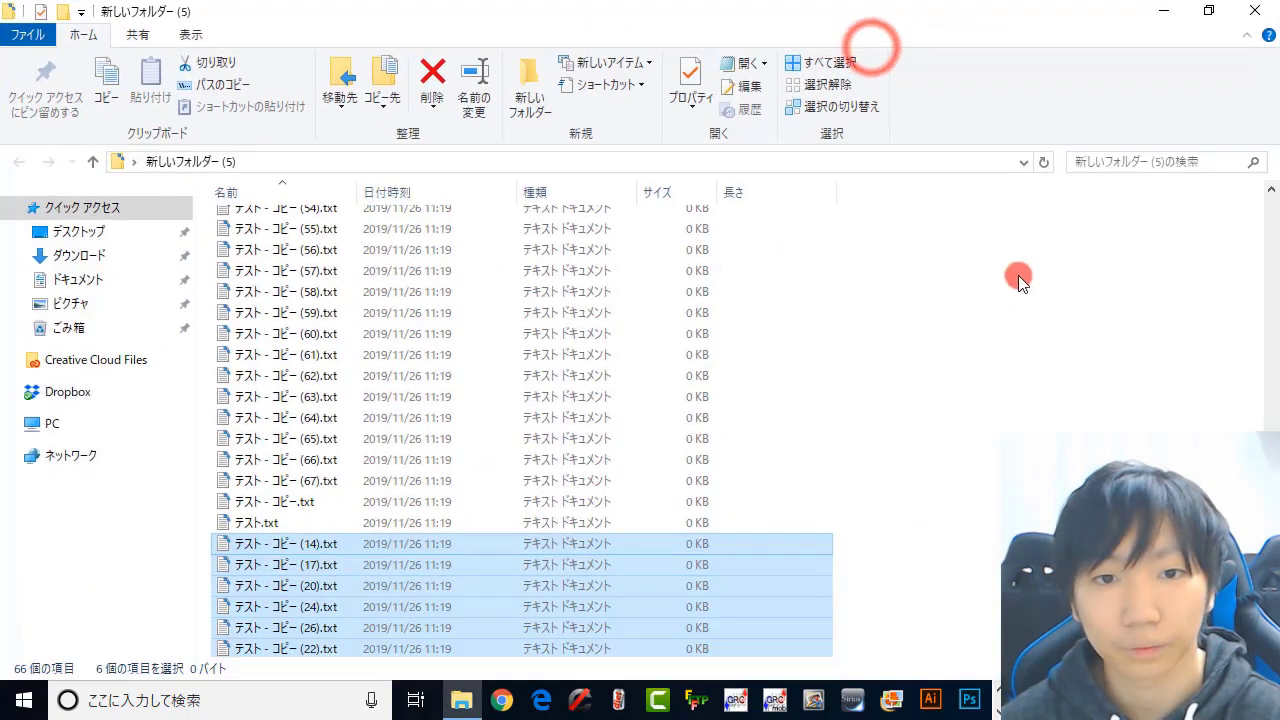
{"action": "double_click", "coordinate": [757, 10]}
{"action": "scroll", "coordinate": [975, 271], "scroll_direction": "up", "scroll_amount": 8}
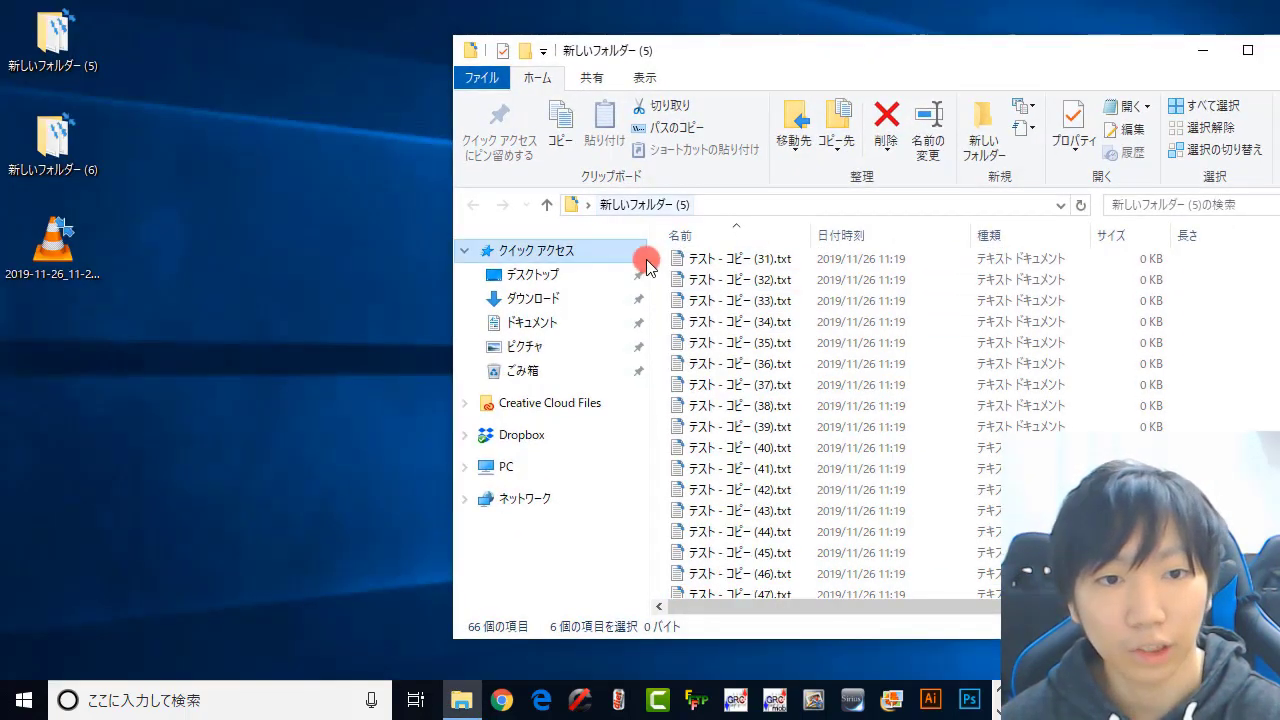
{"action": "scroll", "coordinate": [686, 255], "scroll_direction": "up", "scroll_amount": 8}
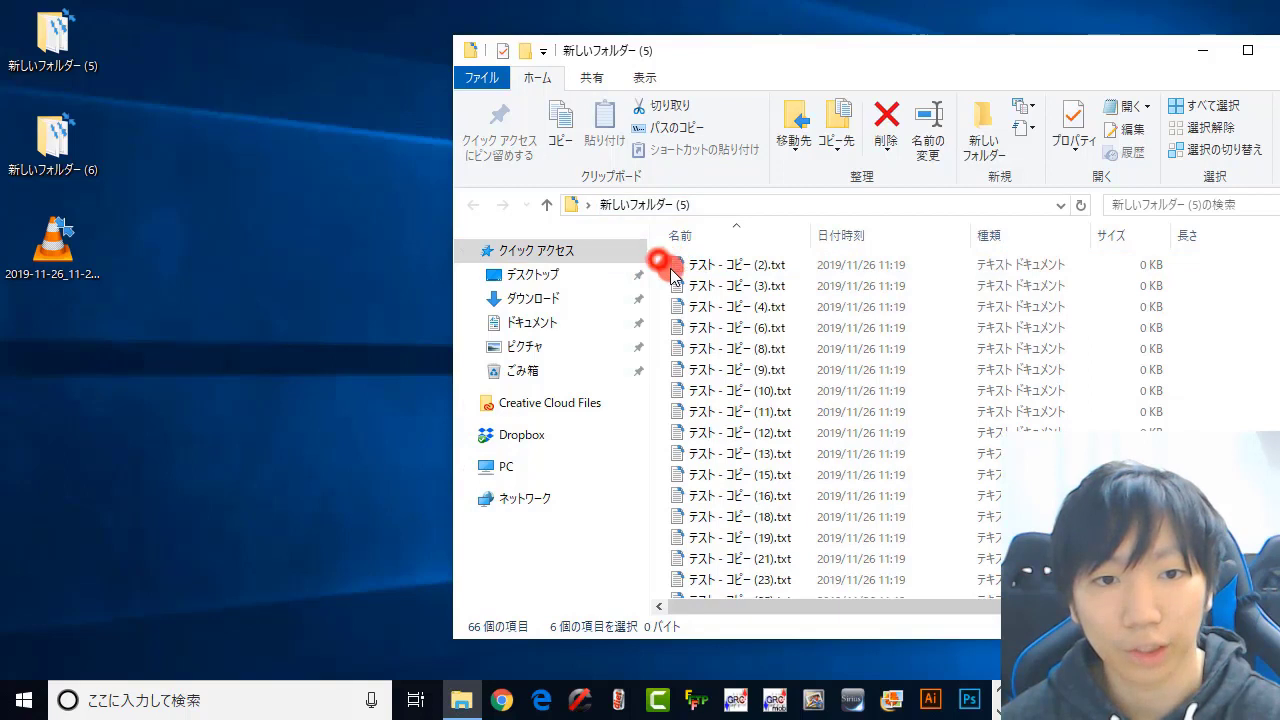
{"action": "left_click_drag", "start_coordinate": [668, 265], "coordinate": [850, 500]}
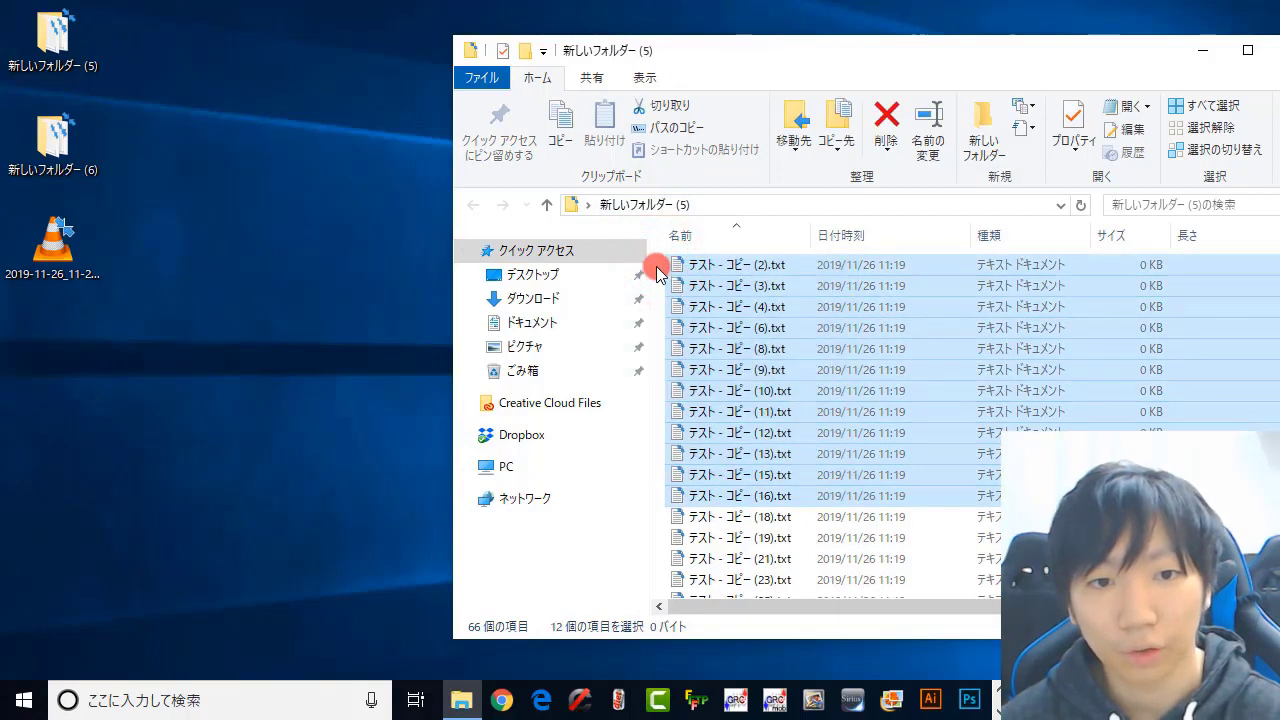
{"action": "left_click", "coordinate": [655, 266]}
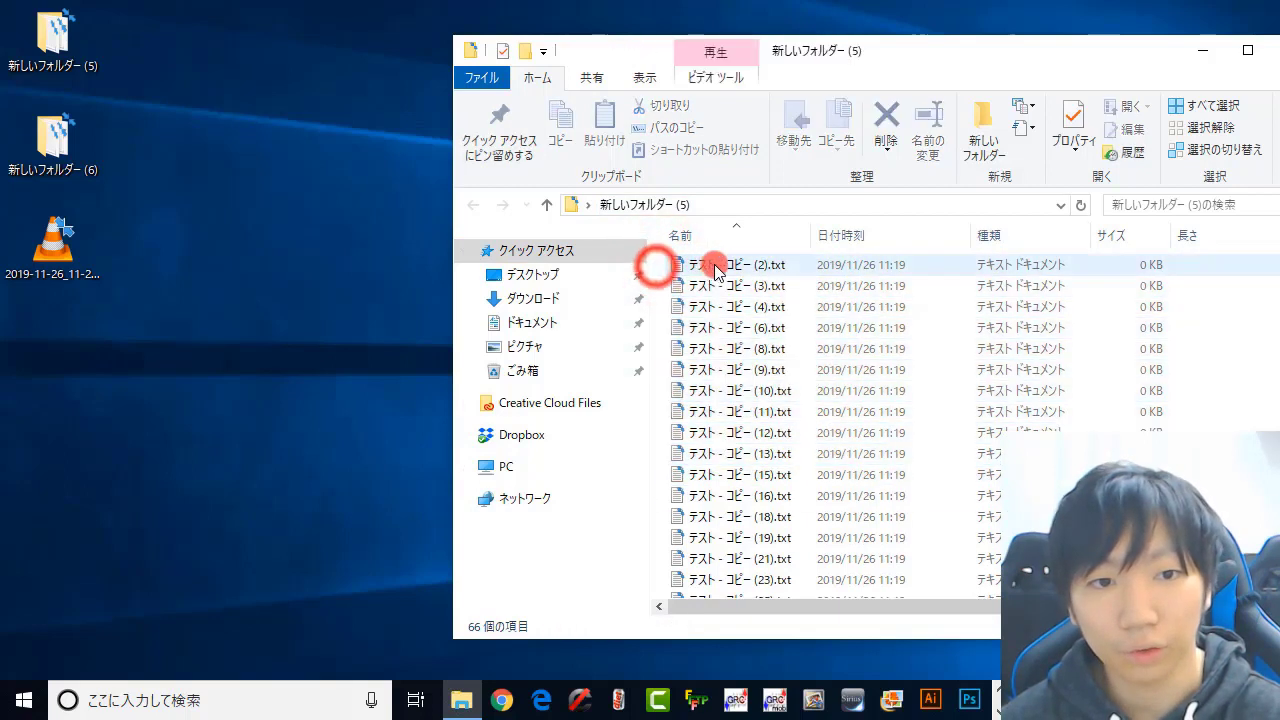
Step: Select the non-adjacent テスト - コピー files numbered 2, 4, 8, 10, 12, 15, 19 and 23 together
{"action": "left_click", "coordinate": [783, 348], "text": "ctrl"}
{"action": "left_click", "coordinate": [748, 307], "text": "ctrl"}
{"action": "left_click", "coordinate": [748, 391], "text": "ctrl"}
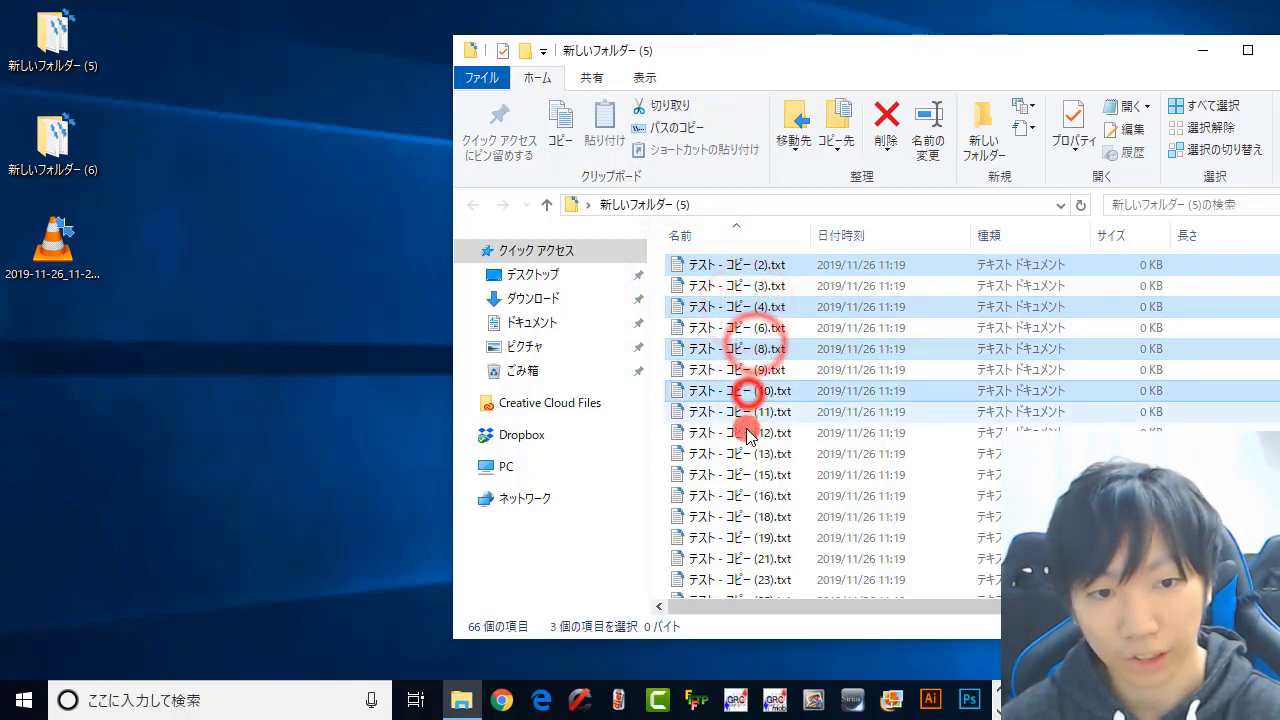
{"action": "left_click", "coordinate": [748, 432], "text": "ctrl"}
{"action": "left_click", "coordinate": [752, 474], "text": "ctrl"}
{"action": "left_click", "coordinate": [757, 537], "text": "ctrl"}
{"action": "left_click", "coordinate": [752, 577], "text": "ctrl"}
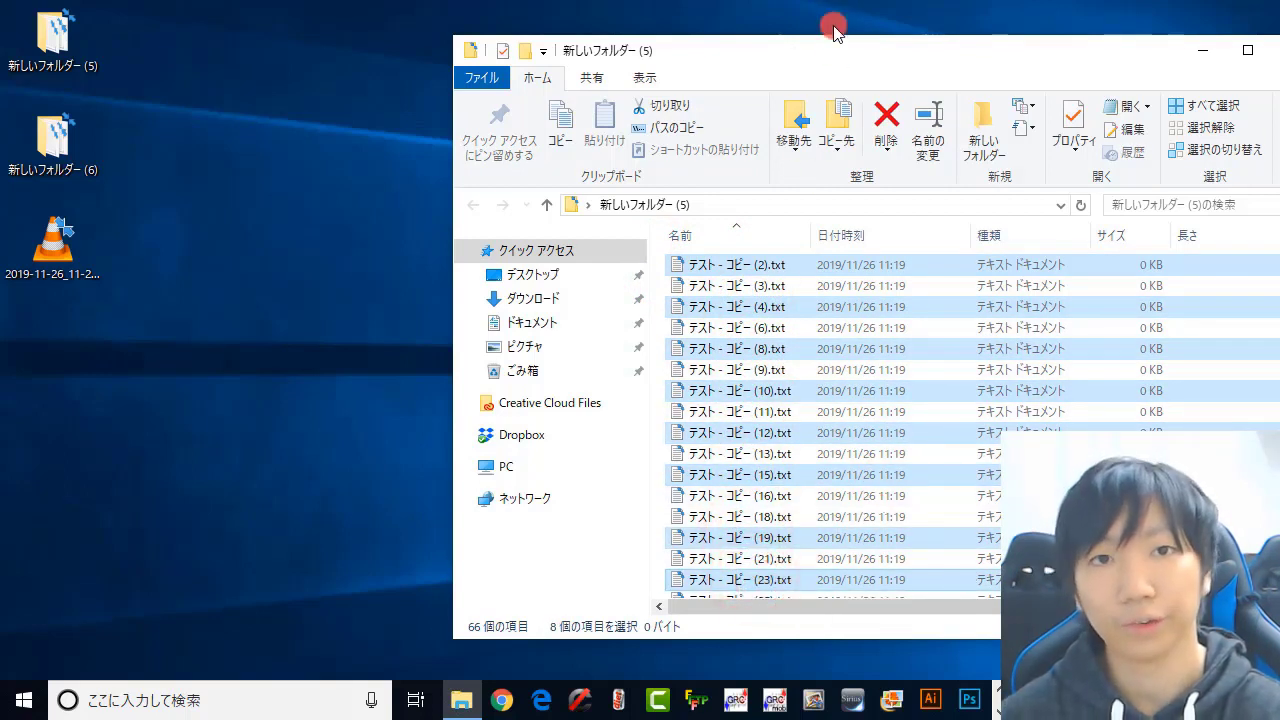
Step: Shift the folder window toward the desktop icons and clear the file selection
{"action": "left_click_drag", "start_coordinate": [871, 60], "coordinate": [712, 45]}
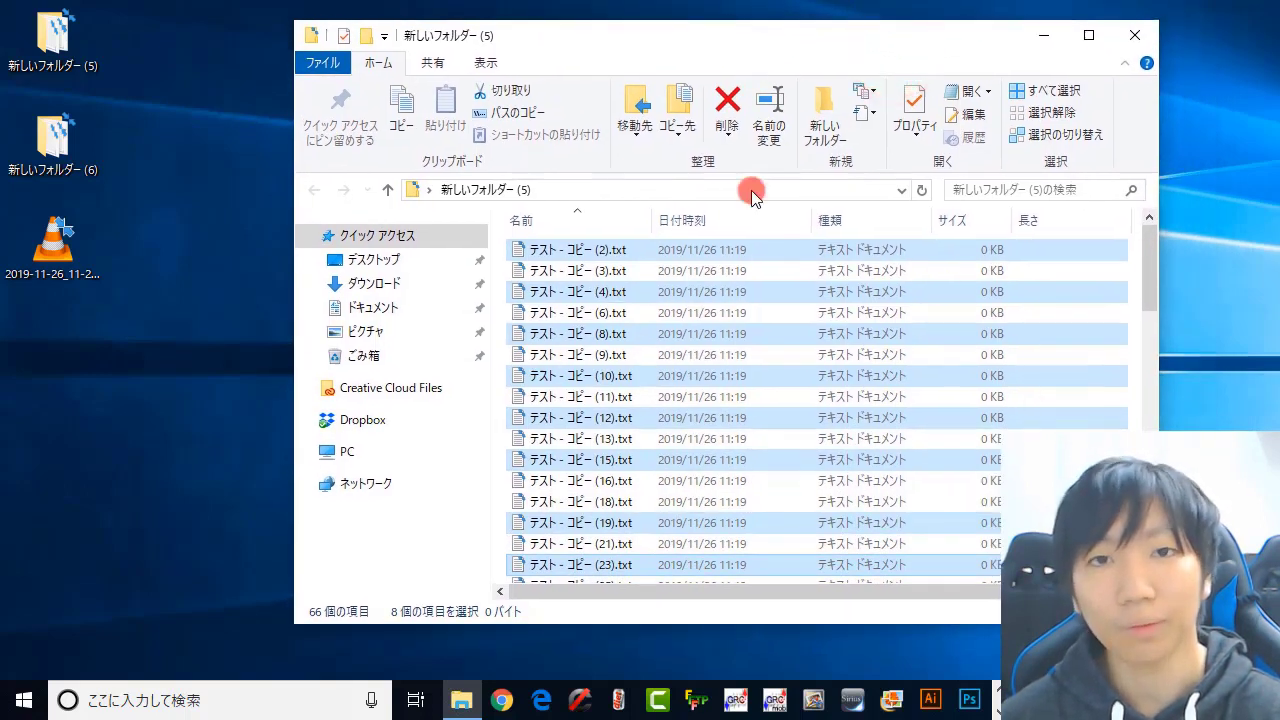
{"action": "left_click", "coordinate": [212, 306]}
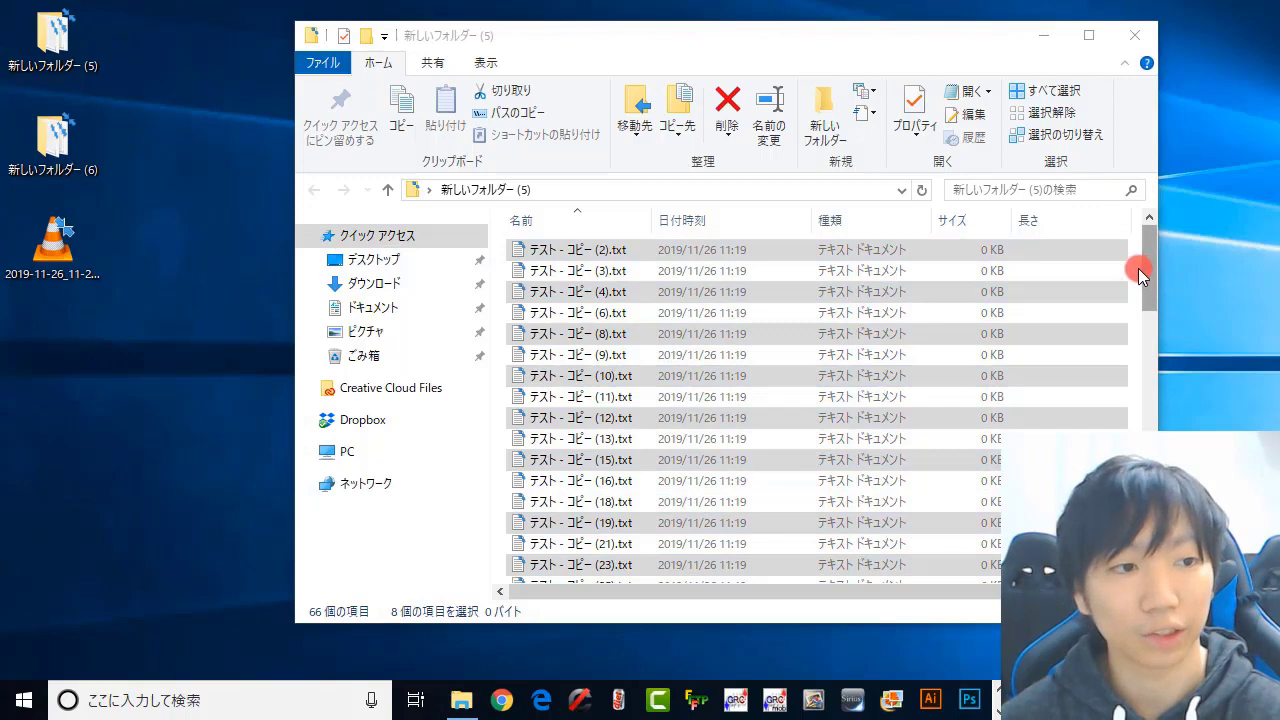
{"action": "left_click", "coordinate": [1140, 277]}
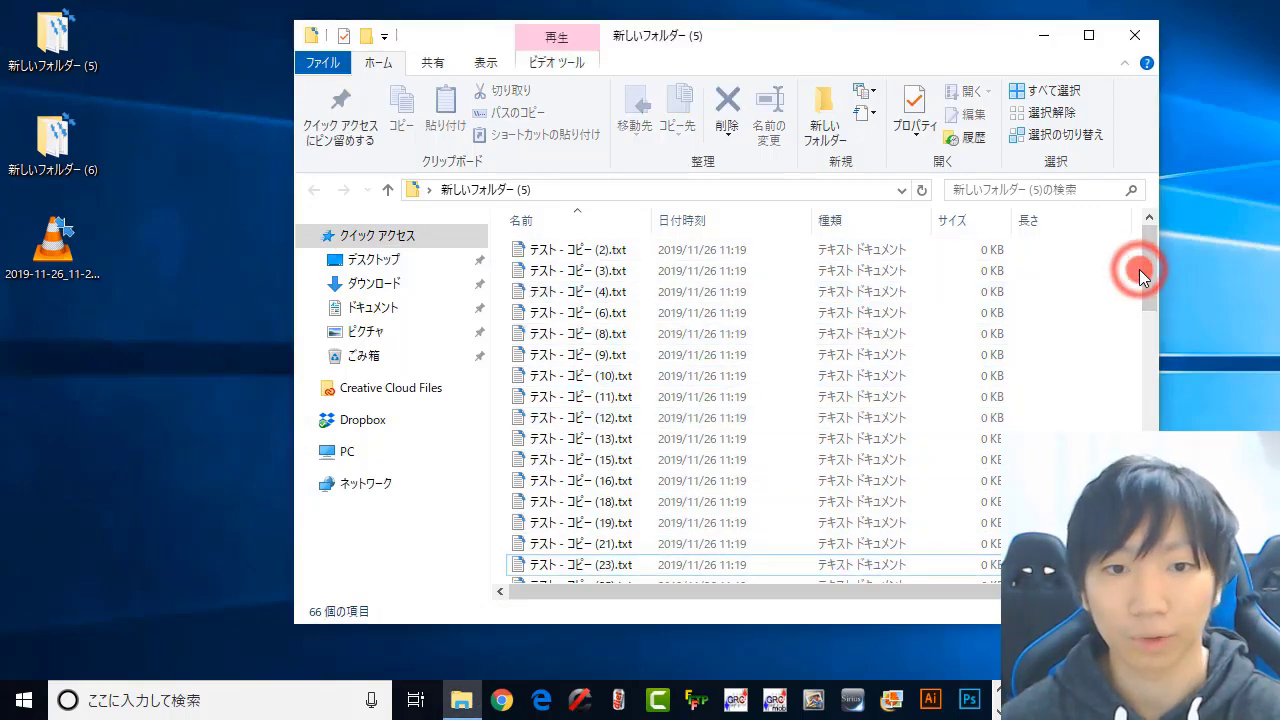
Step: Box-select テスト - コピー (2).txt through テスト - コピー (21).txt, reposition the folder window and clear the selection
{"action": "left_click_drag", "start_coordinate": [829, 37], "coordinate": [884, 22]}
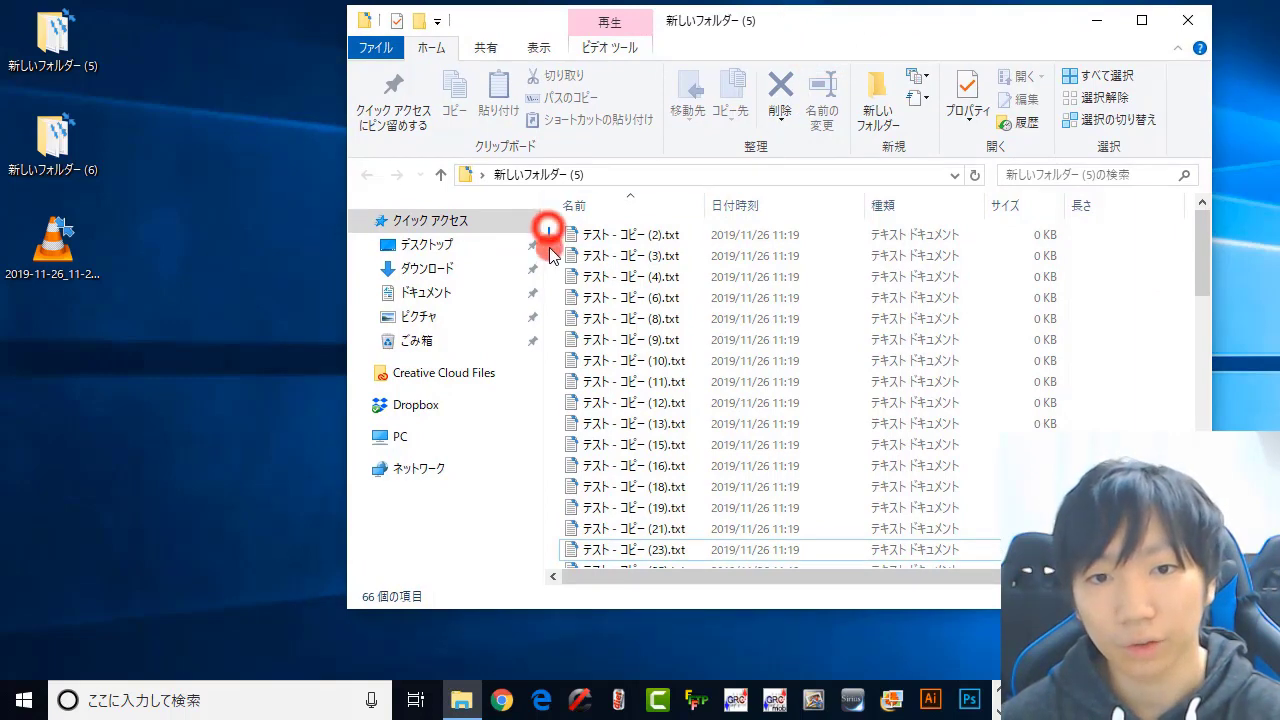
{"action": "left_click_drag", "start_coordinate": [550, 250], "coordinate": [705, 527]}
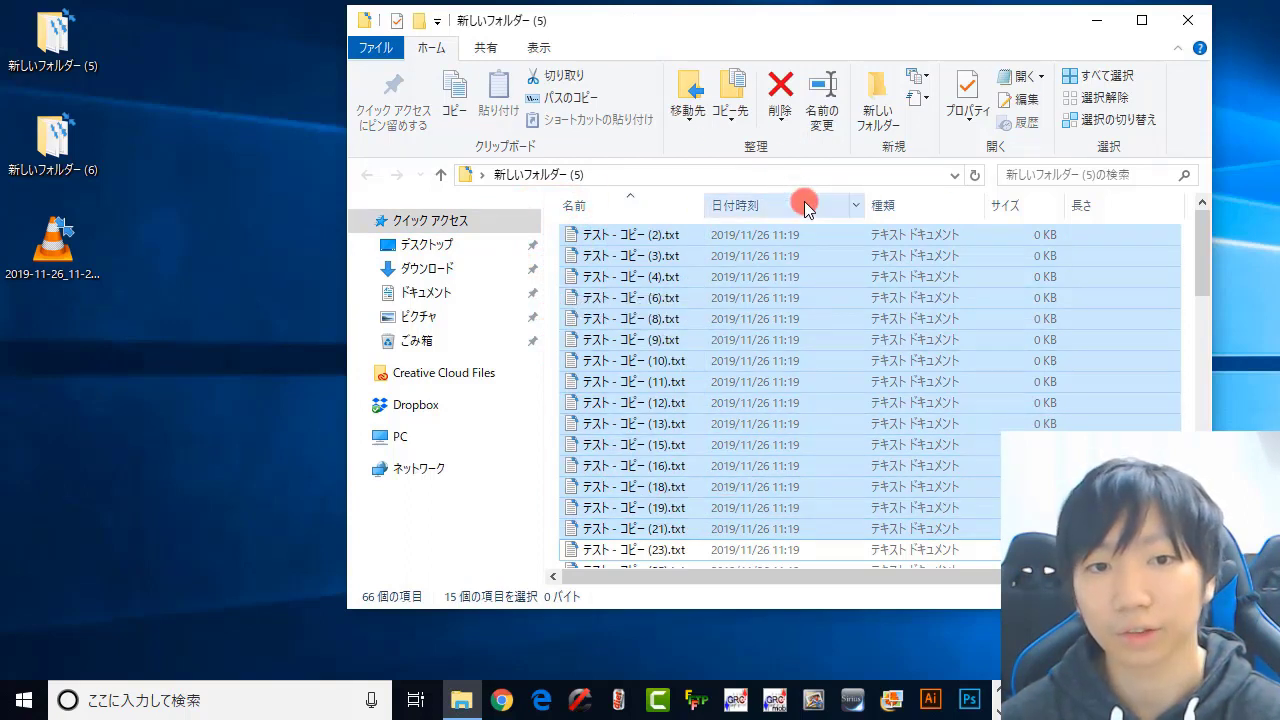
{"action": "left_click_drag", "start_coordinate": [911, 18], "coordinate": [672, 21]}
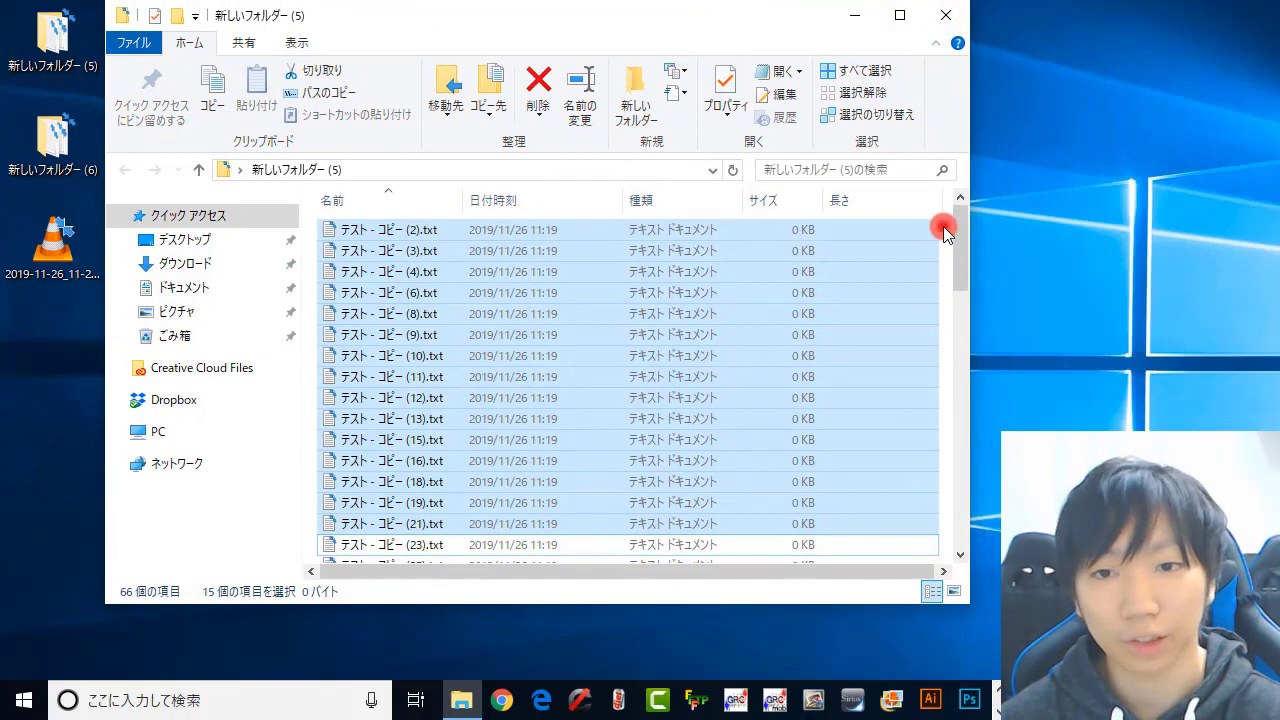
{"action": "left_click_drag", "start_coordinate": [946, 229], "coordinate": [952, 309]}
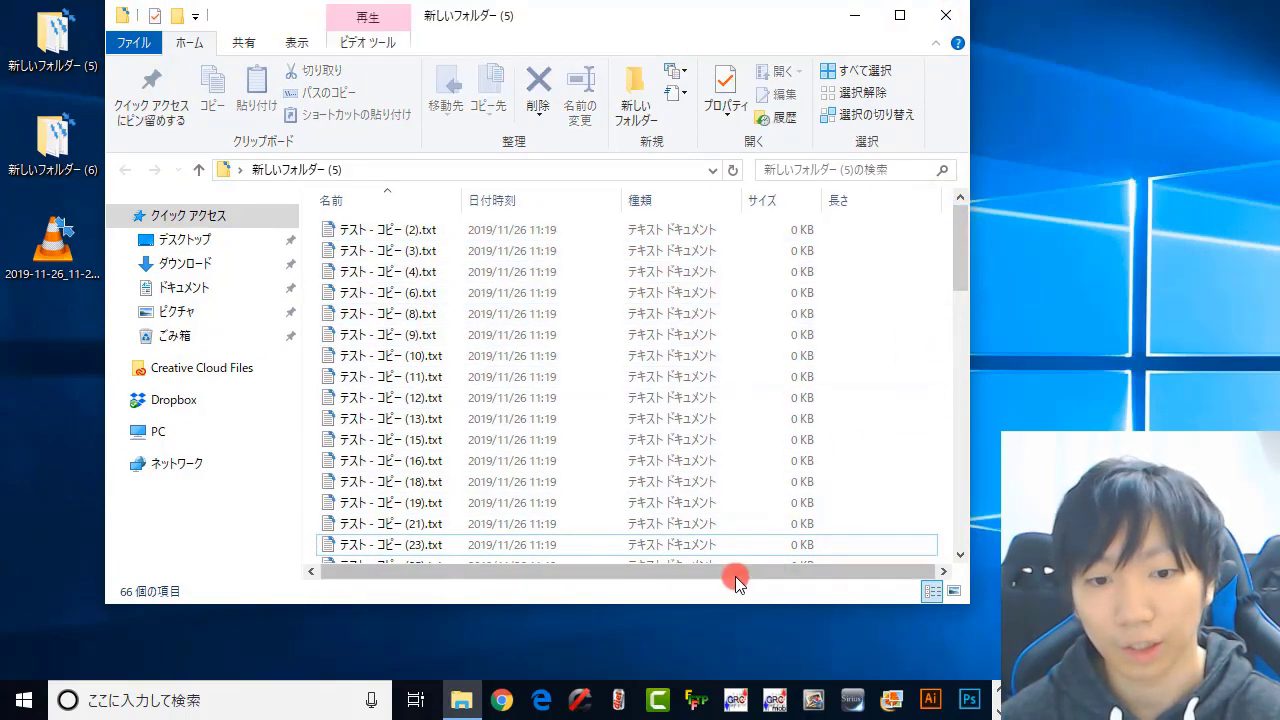
{"action": "left_click", "coordinate": [391, 355]}
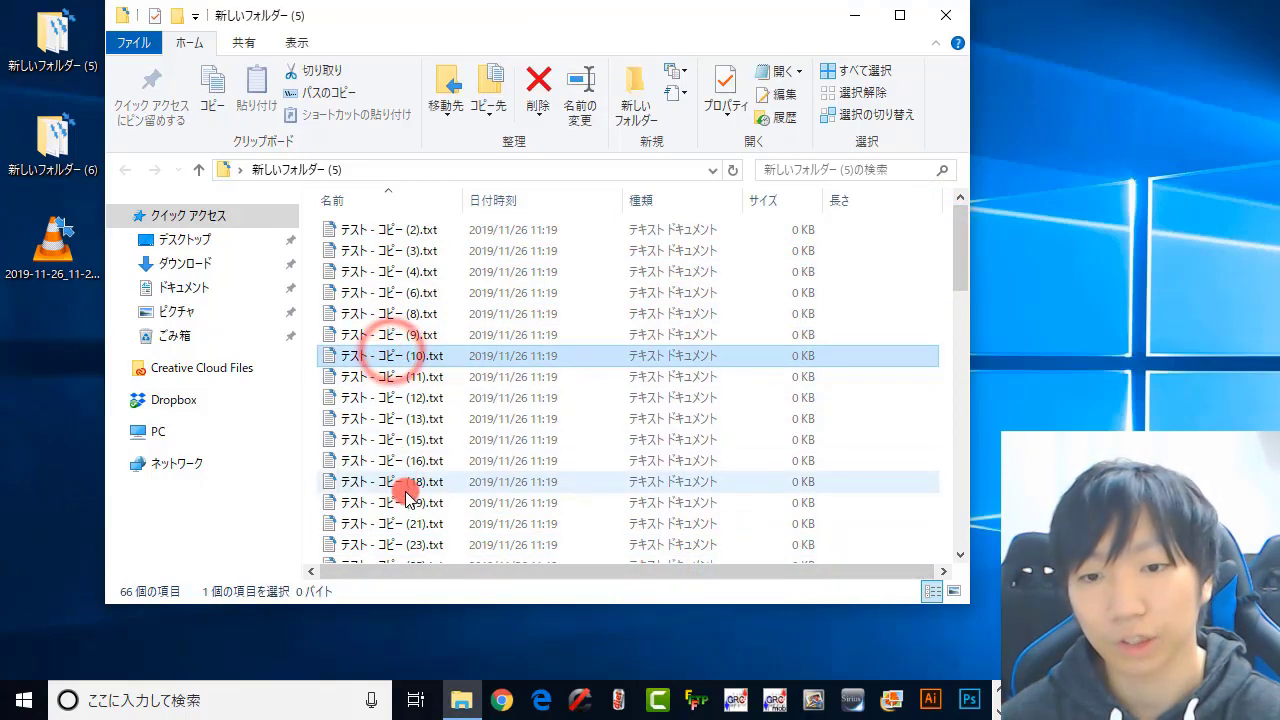
{"action": "left_click", "coordinate": [406, 491]}
{"action": "left_click", "coordinate": [386, 373]}
{"action": "left_click", "coordinate": [422, 462]}
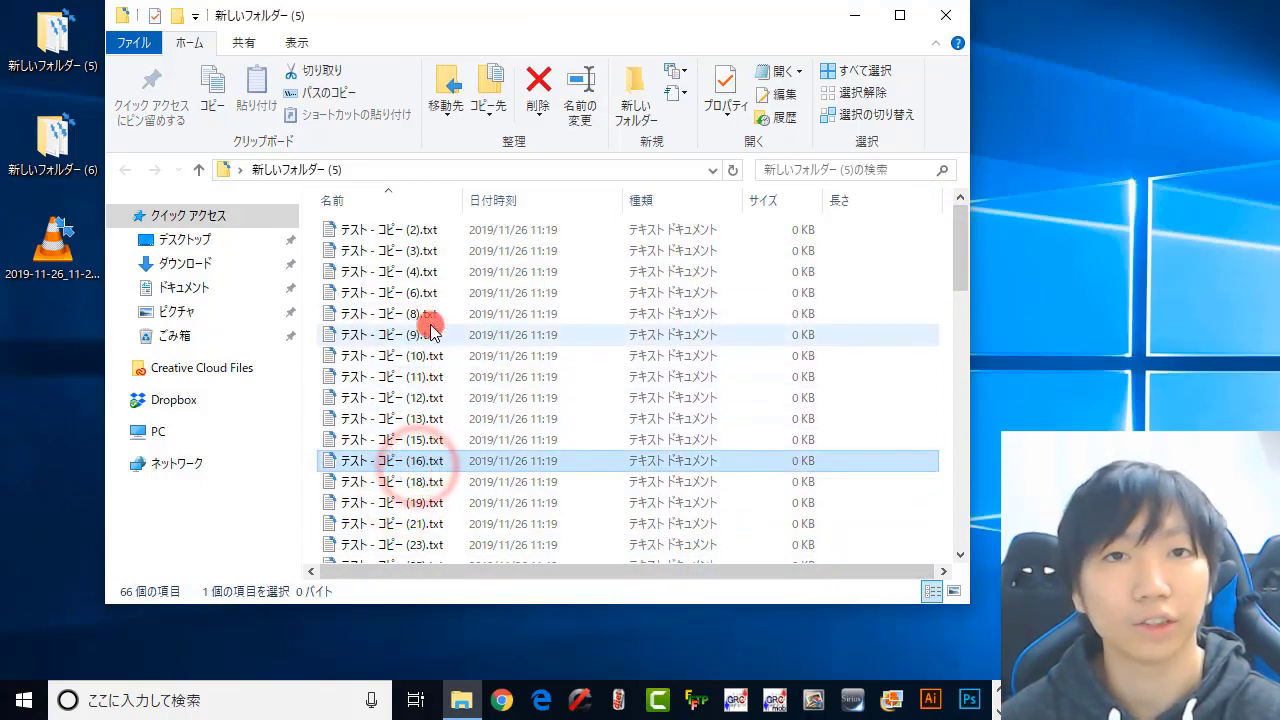
{"action": "double_click", "coordinate": [483, 16]}
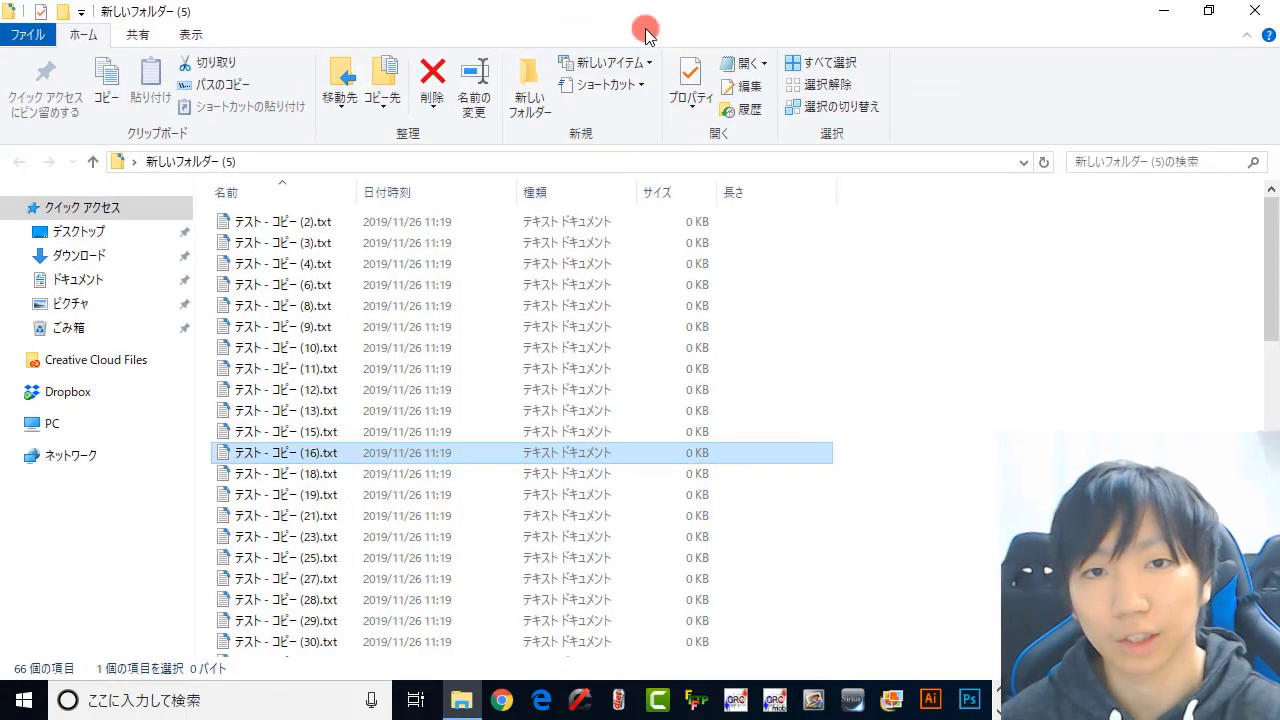
{"action": "double_click", "coordinate": [645, 30]}
{"action": "left_click_drag", "start_coordinate": [951, 217], "coordinate": [910, 235]}
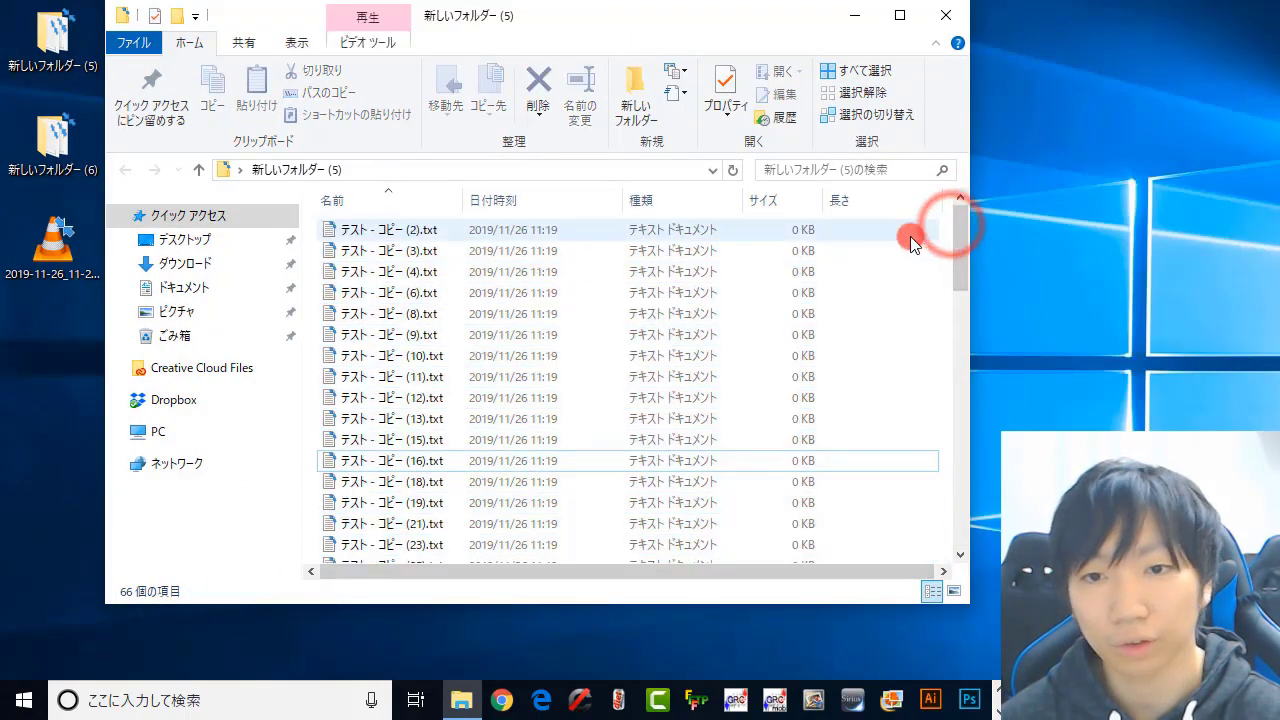
Step: Select テスト - コピー (10).txt and reposition the folder window slightly
{"action": "left_click", "coordinate": [452, 362]}
{"action": "scroll", "coordinate": [445, 420], "scroll_direction": "down", "scroll_amount": 3}
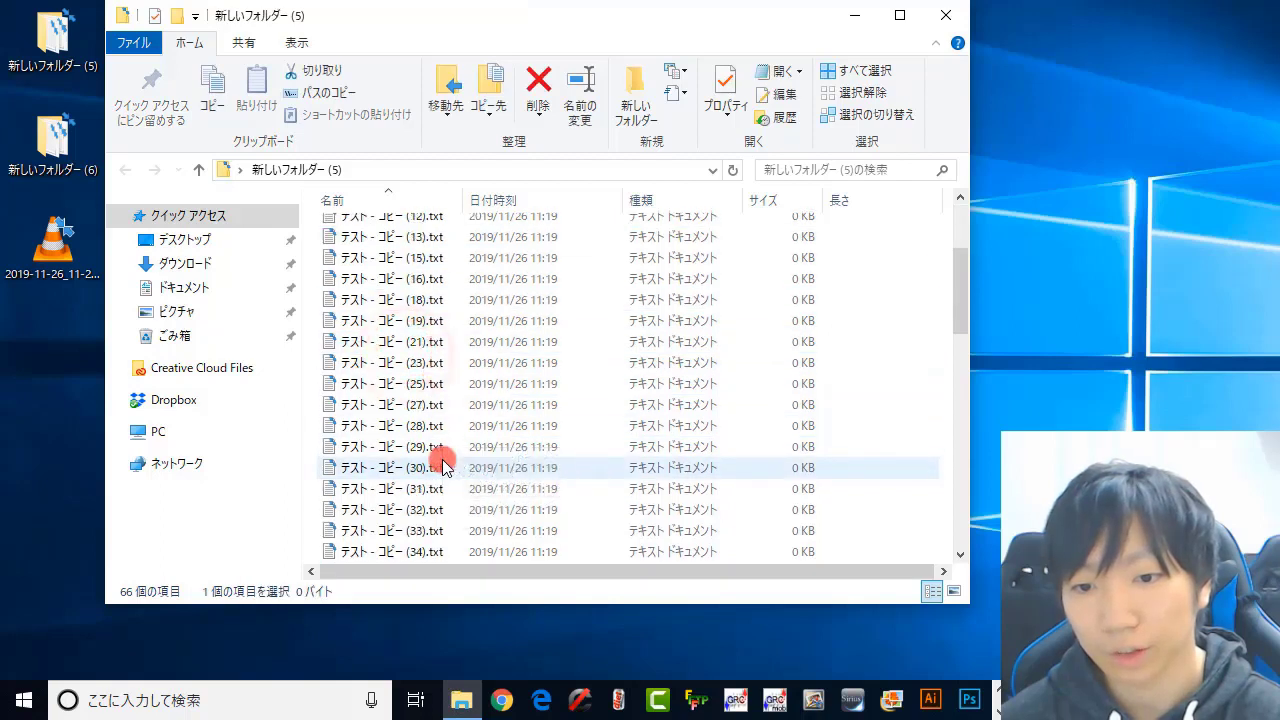
{"action": "scroll", "coordinate": [529, 371], "scroll_direction": "up", "scroll_amount": 4}
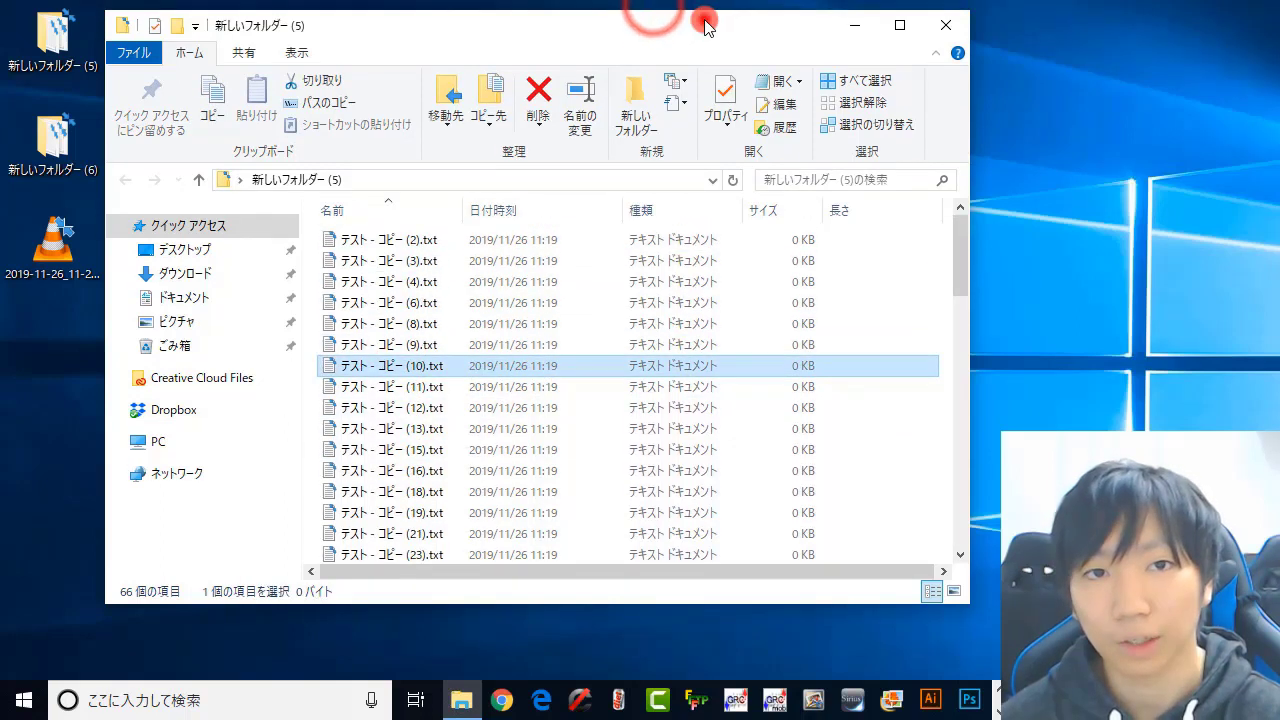
{"action": "left_click_drag", "start_coordinate": [701, 14], "coordinate": [738, 15]}
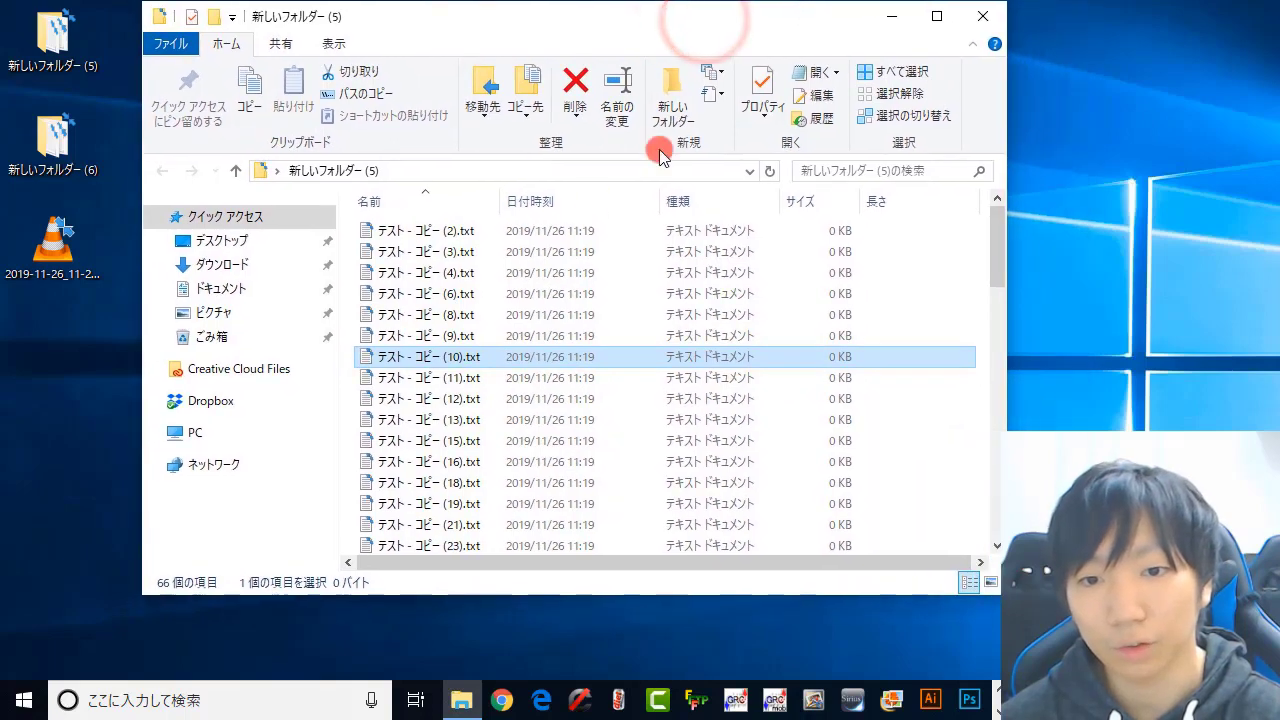
Step: Select the continuous range from テスト - コピー (10).txt through テスト - コピー (30).txt and review it in the list
{"action": "left_click", "coordinate": [430, 360]}
{"action": "left_click", "coordinate": [406, 358]}
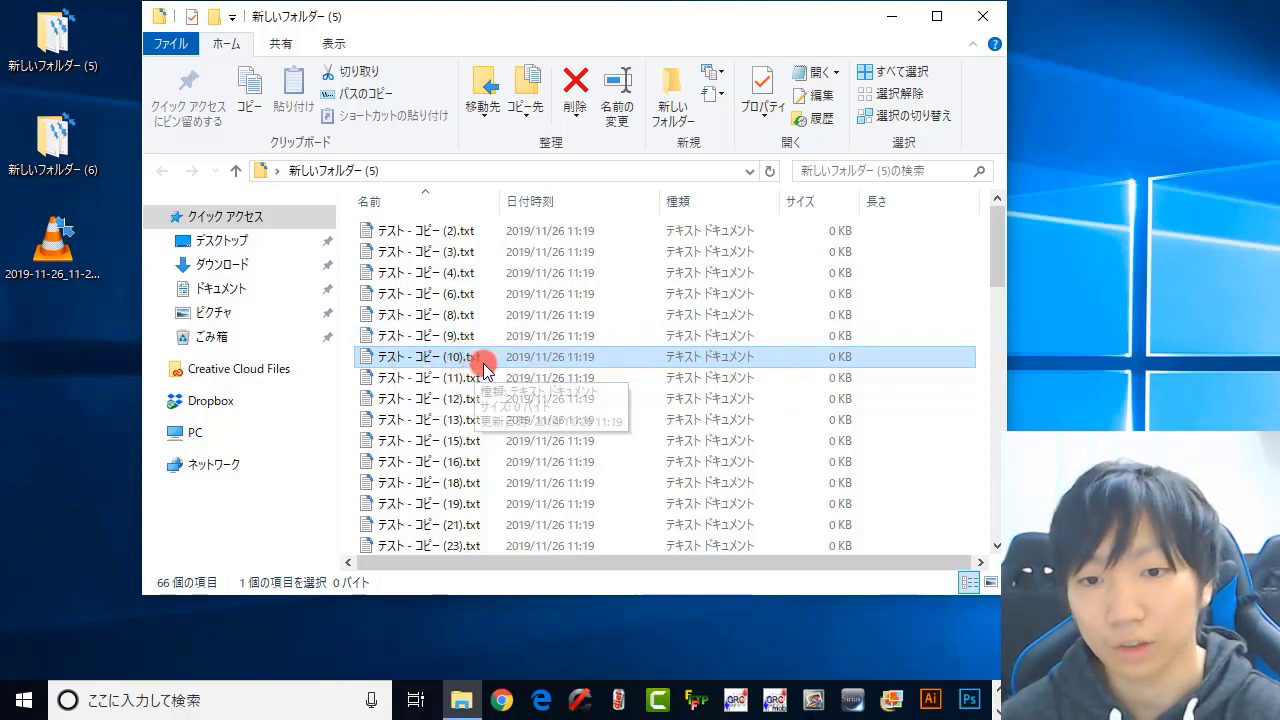
{"action": "scroll", "coordinate": [500, 380], "scroll_direction": "down", "scroll_amount": 1}
{"action": "scroll", "coordinate": [500, 383], "scroll_direction": "down", "scroll_amount": 2}
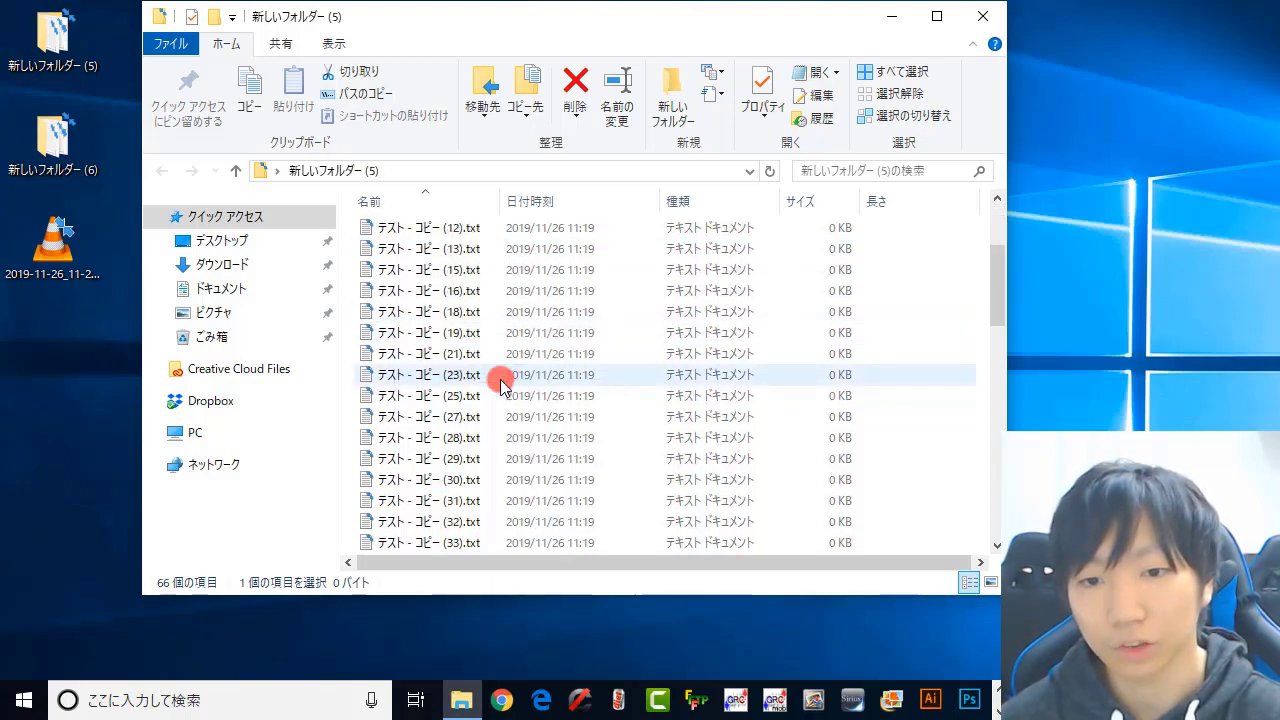
{"action": "scroll", "coordinate": [480, 360], "scroll_direction": "down", "scroll_amount": 1}
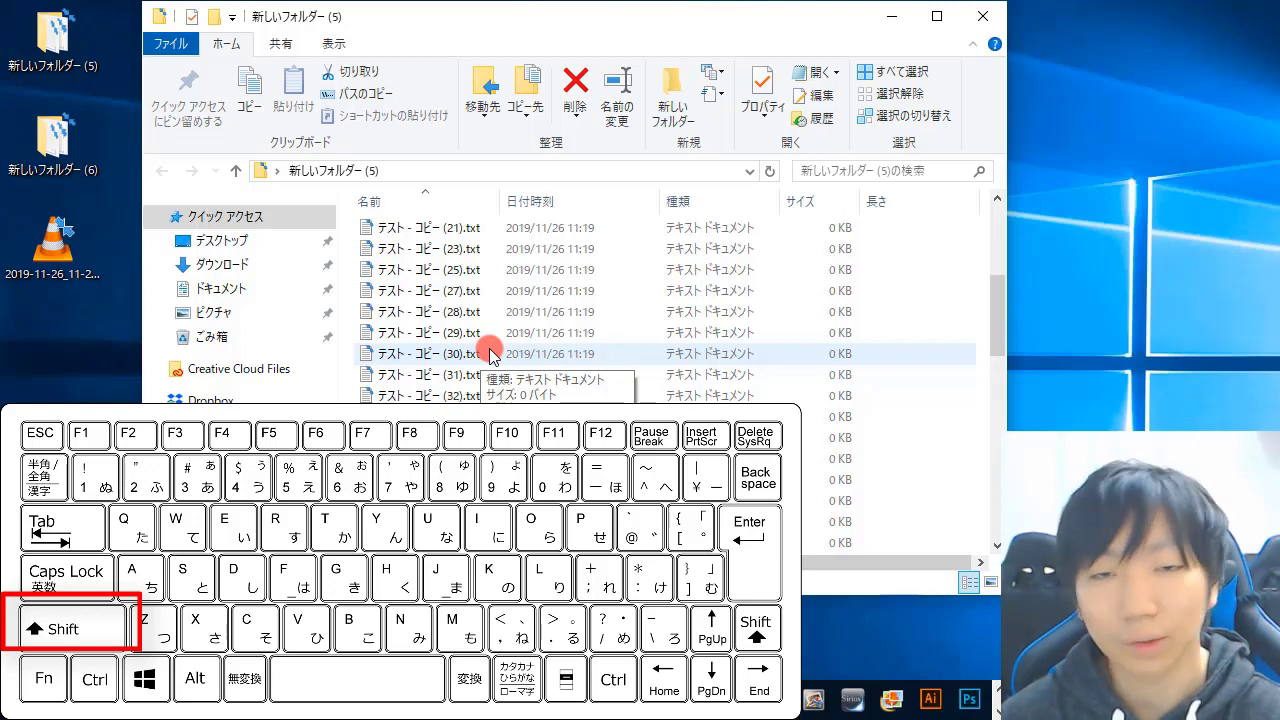
{"action": "left_click", "coordinate": [490, 354], "text": "shift"}
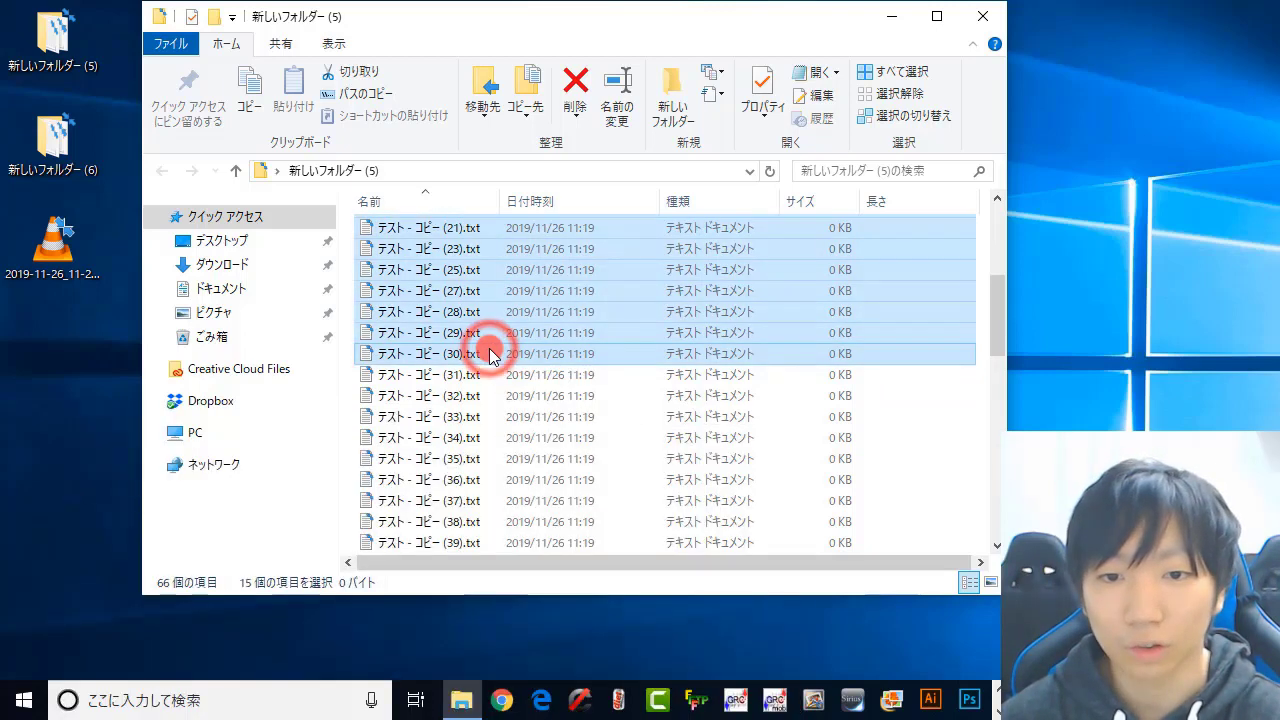
{"action": "scroll", "coordinate": [488, 345], "scroll_direction": "up", "scroll_amount": 3}
{"action": "left_click", "coordinate": [465, 460]}
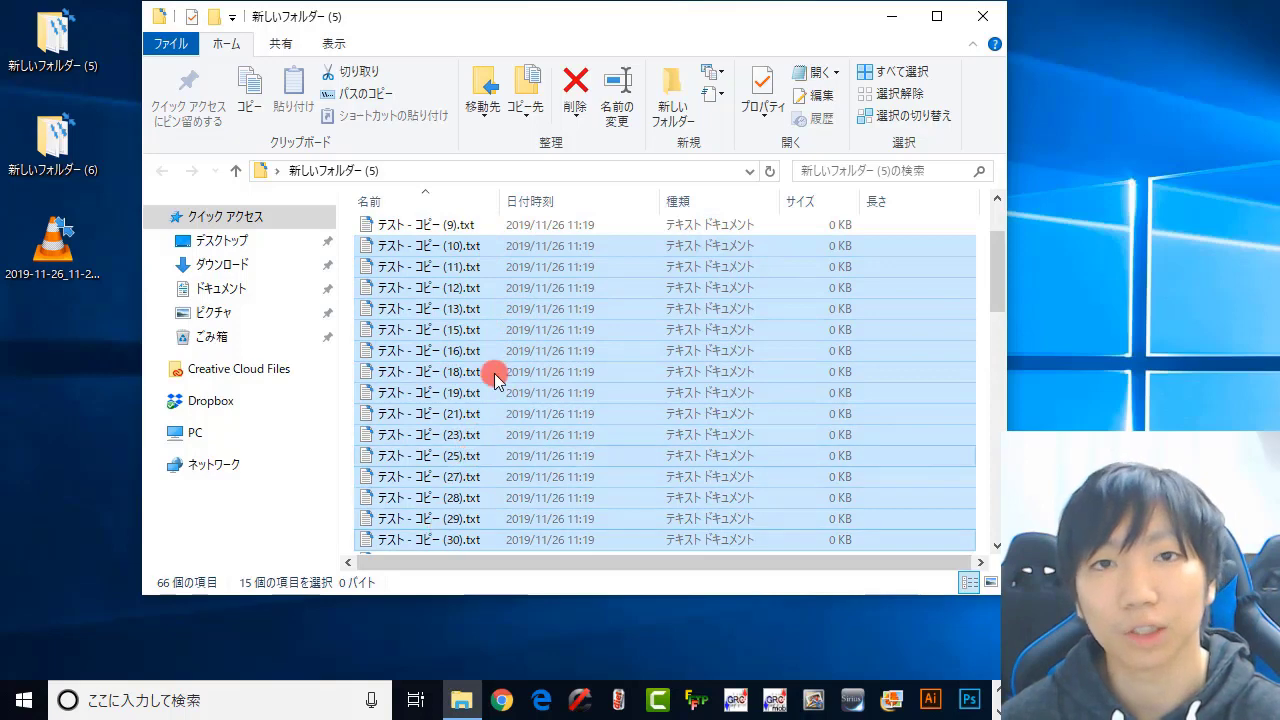
{"action": "scroll", "coordinate": [505, 355], "scroll_direction": "down", "scroll_amount": 3}
{"action": "scroll", "coordinate": [512, 350], "scroll_direction": "up", "scroll_amount": 4}
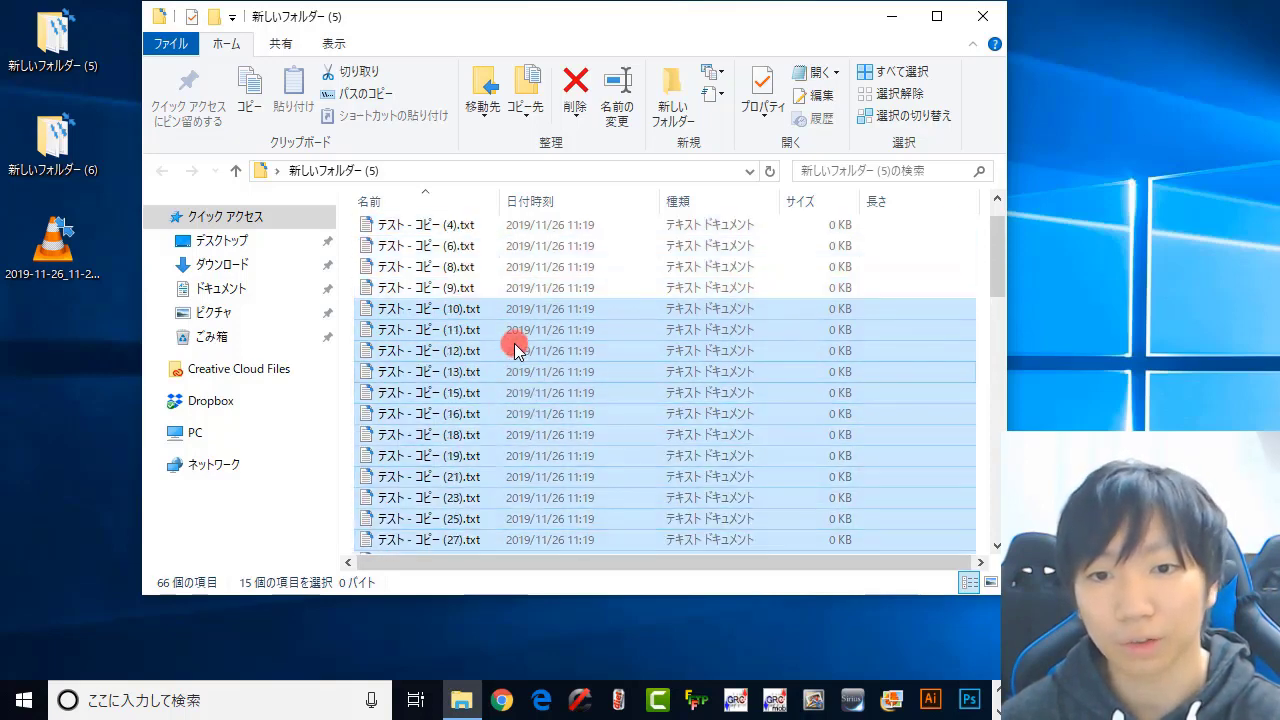
Step: Reselect the same range, starting from テスト - コピー (10).txt alone and extending it to テスト - コピー (30).txt
{"action": "left_click", "coordinate": [466, 307]}
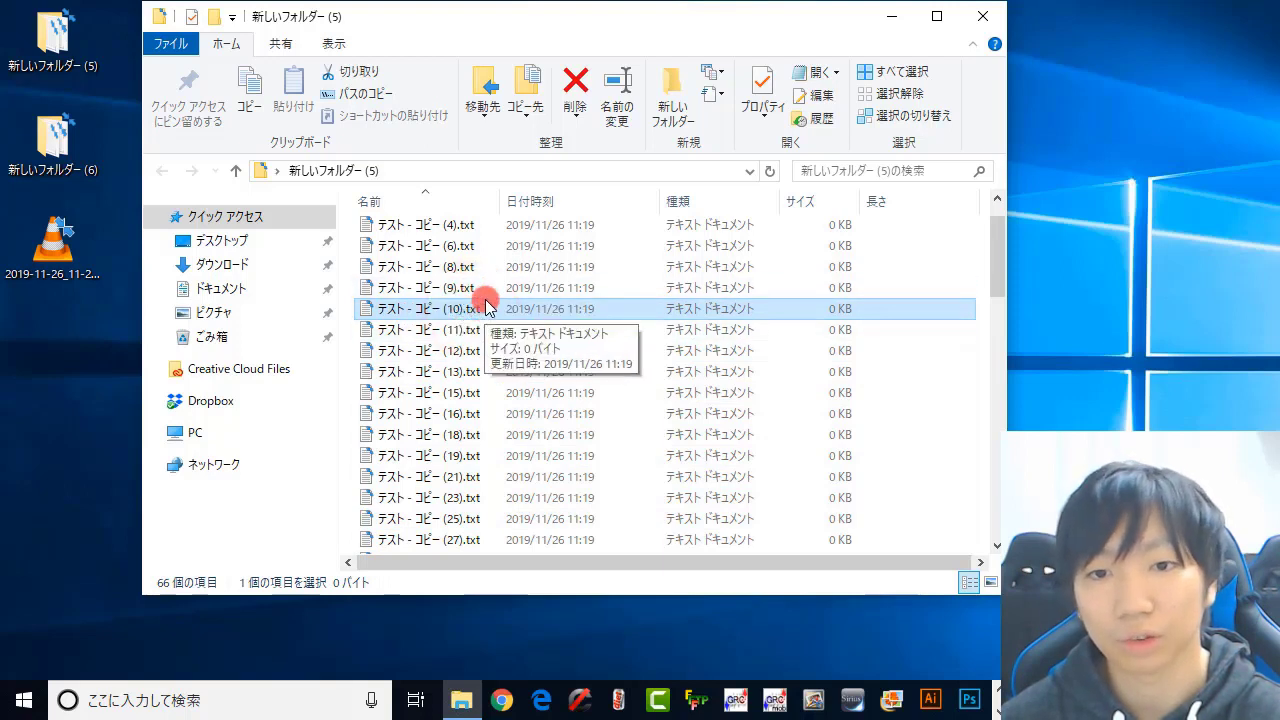
{"action": "scroll", "coordinate": [478, 330], "scroll_direction": "down", "scroll_amount": 4}
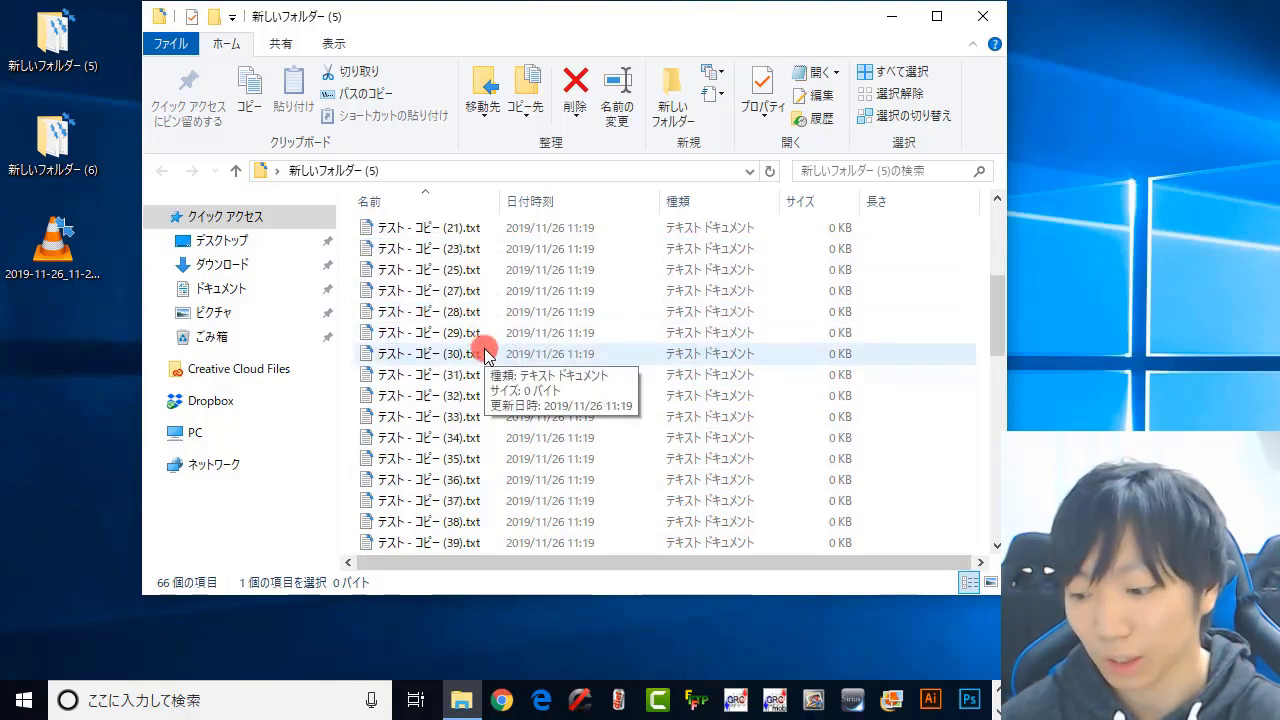
{"action": "left_click", "coordinate": [483, 353], "text": "shift"}
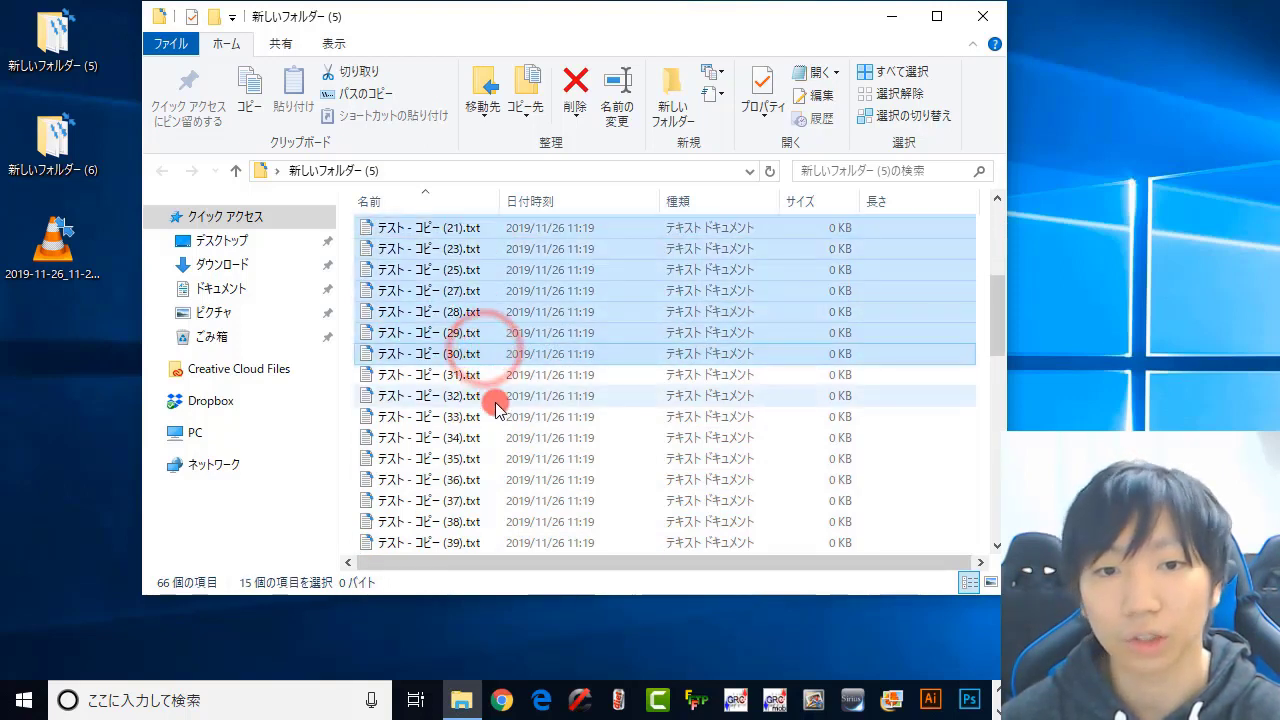
{"action": "scroll", "coordinate": [510, 410], "scroll_direction": "up", "scroll_amount": 4}
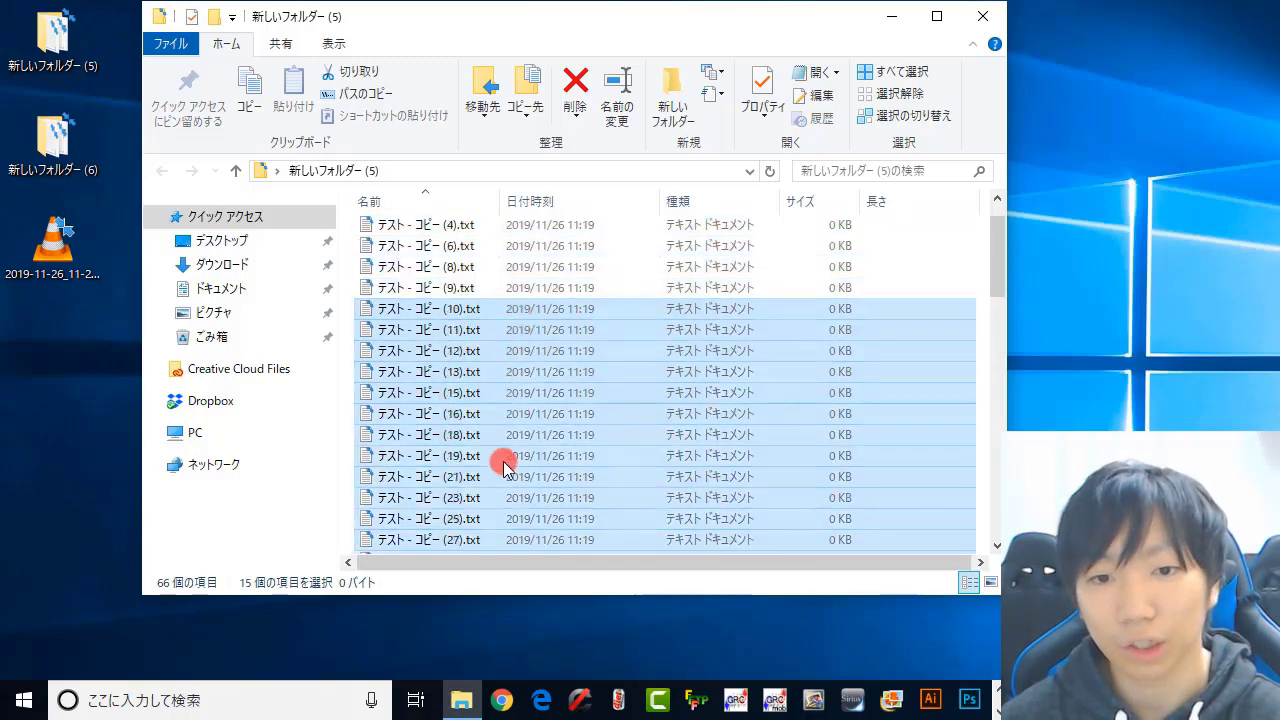
{"action": "scroll", "coordinate": [502, 460], "scroll_direction": "down", "scroll_amount": 2}
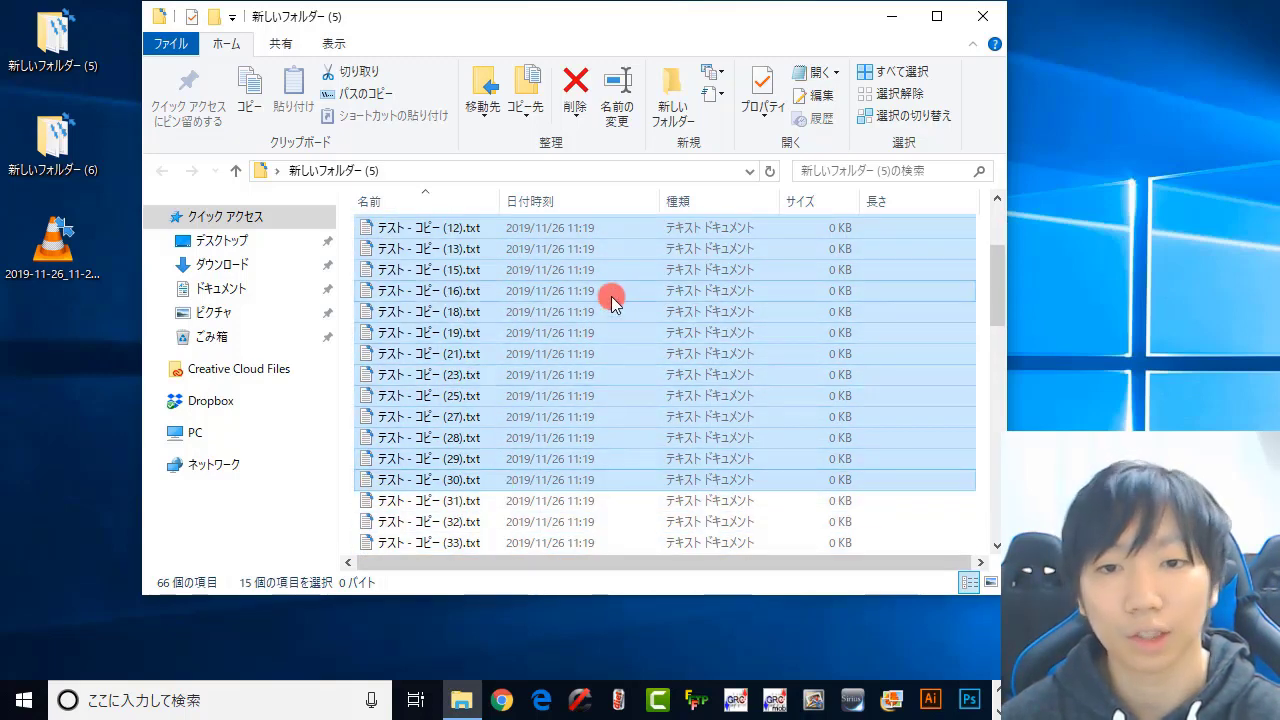
{"action": "scroll", "coordinate": [609, 291], "scroll_direction": "up", "scroll_amount": 1}
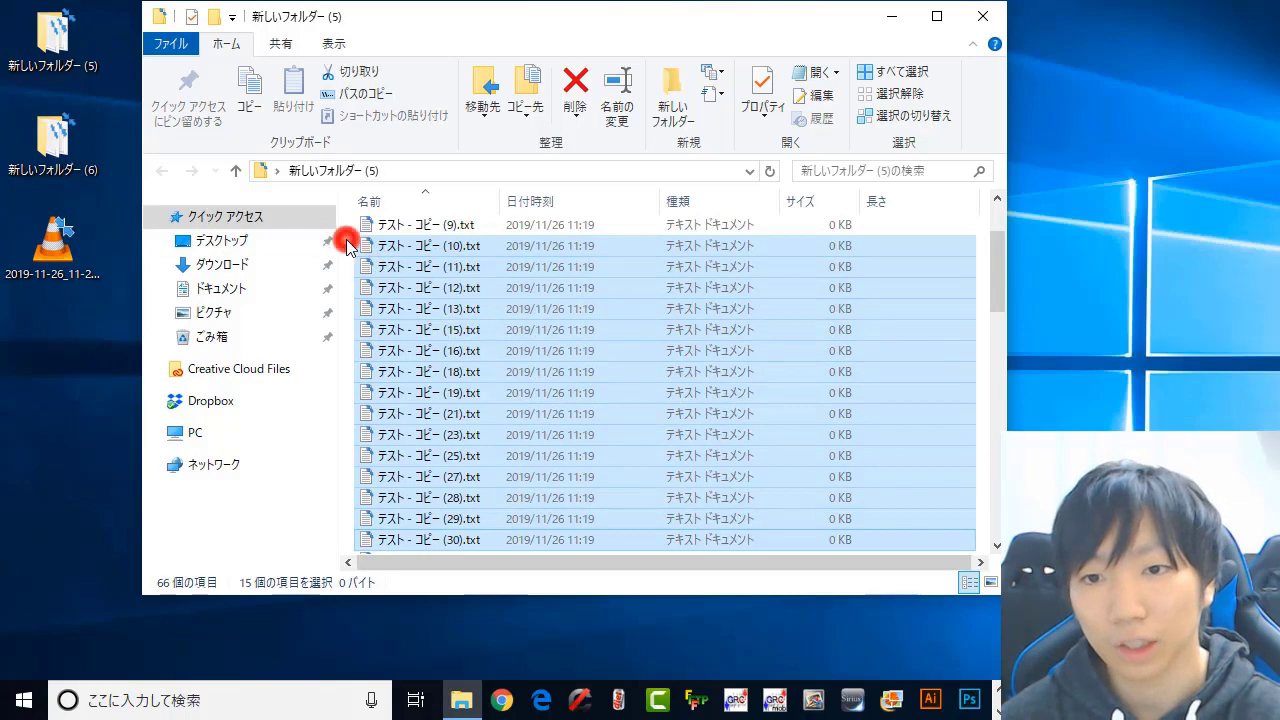
Step: Box-select a long run of files starting at テスト - コピー (10).txt and return to the start of the list
{"action": "left_click_drag", "start_coordinate": [347, 245], "coordinate": [490, 358]}
{"action": "scroll", "coordinate": [480, 360], "scroll_direction": "up", "scroll_amount": 5}
{"action": "scroll", "coordinate": [490, 360], "scroll_direction": "up", "scroll_amount": 5}
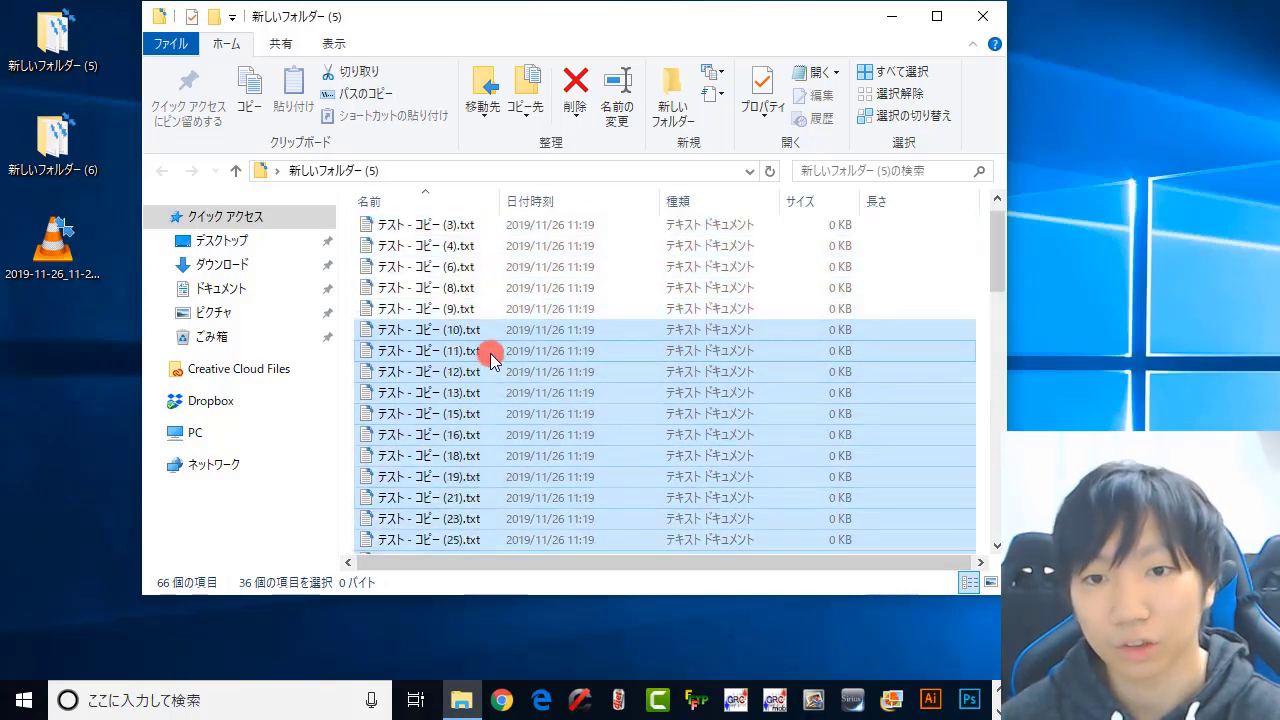
Step: Select the continuous range from テスト - コピー (10).txt through テスト - コピー (50).txt
{"action": "left_click", "coordinate": [420, 330]}
{"action": "left_click_drag", "start_coordinate": [420, 330], "coordinate": [462, 350]}
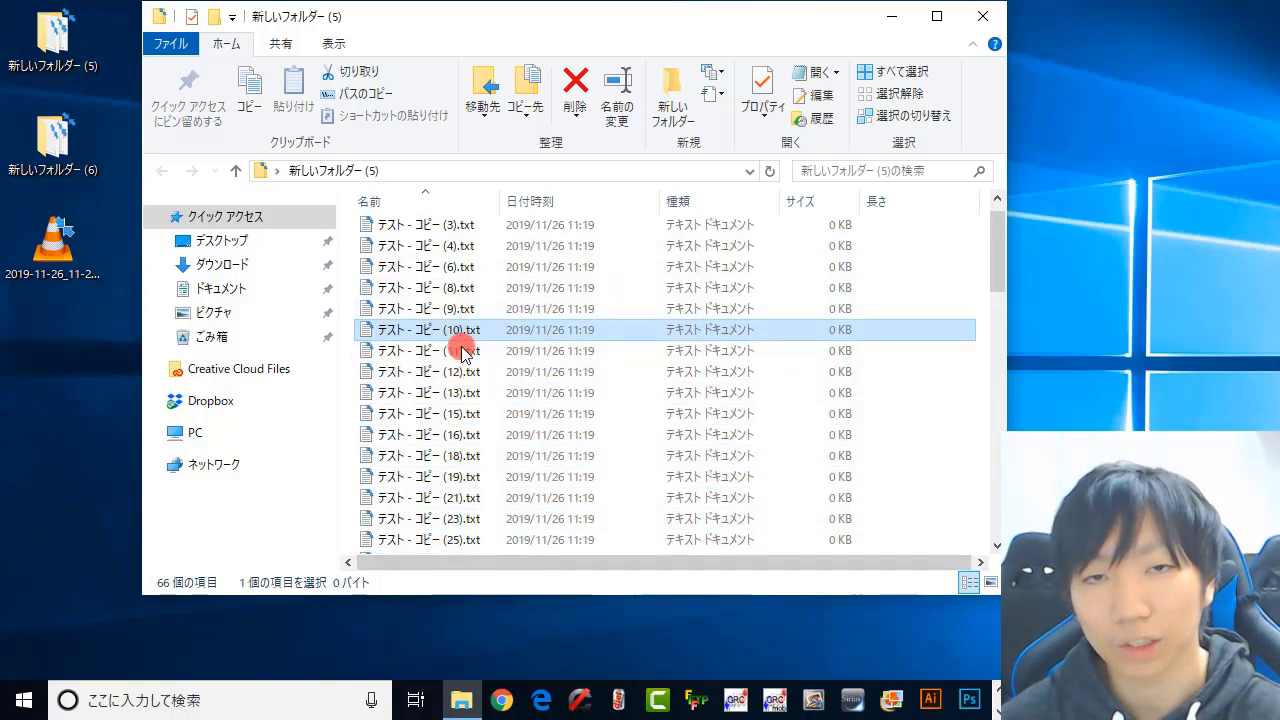
{"action": "scroll", "coordinate": [462, 350], "scroll_direction": "down", "scroll_amount": 11}
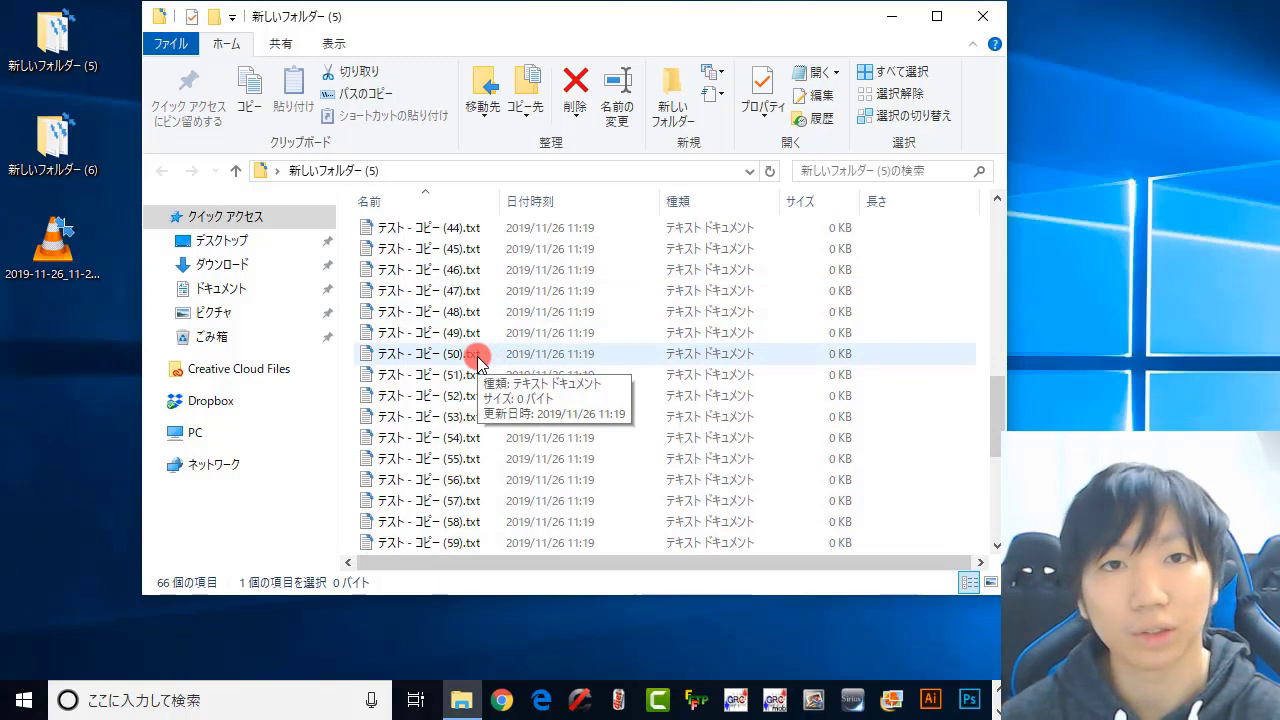
{"action": "left_click", "coordinate": [478, 357], "text": "shift"}
Step: Remove only テスト - コピー (12).txt from the selected range of files
{"action": "scroll", "coordinate": [528, 334], "scroll_direction": "up", "scroll_amount": 7}
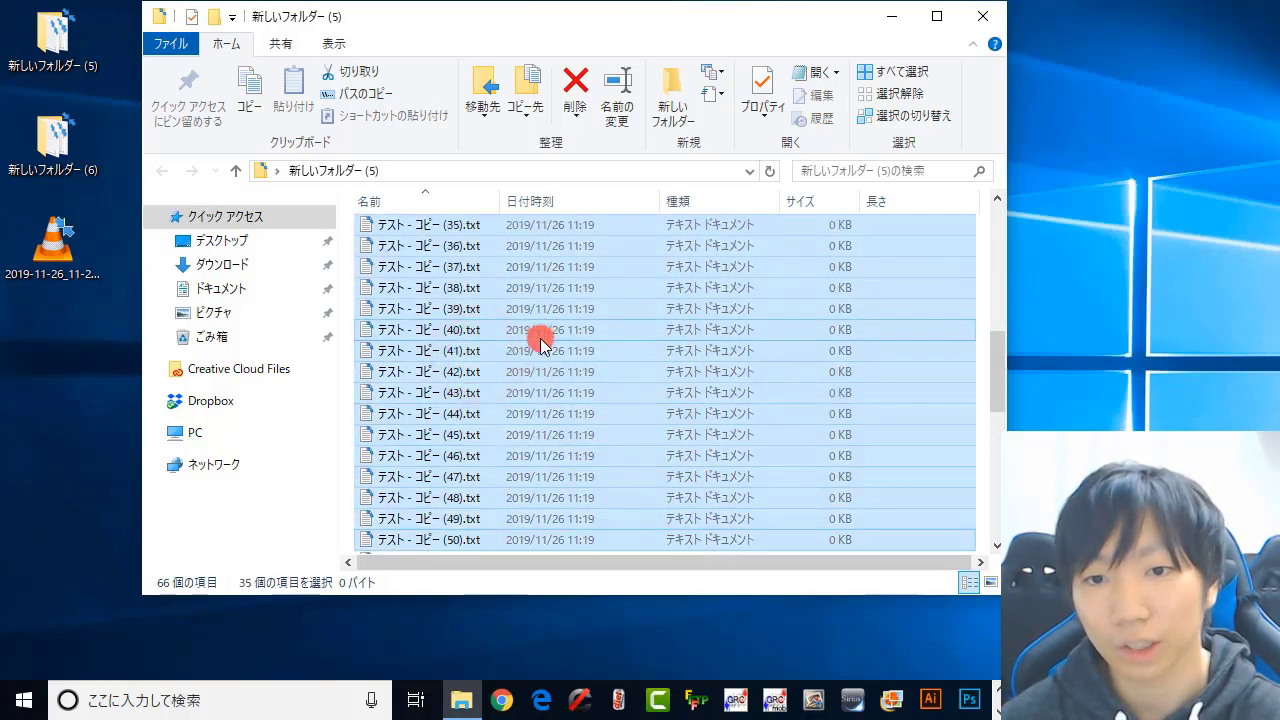
{"action": "scroll", "coordinate": [545, 357], "scroll_direction": "up", "scroll_amount": 3}
{"action": "scroll", "coordinate": [571, 337], "scroll_direction": "up", "scroll_amount": 1}
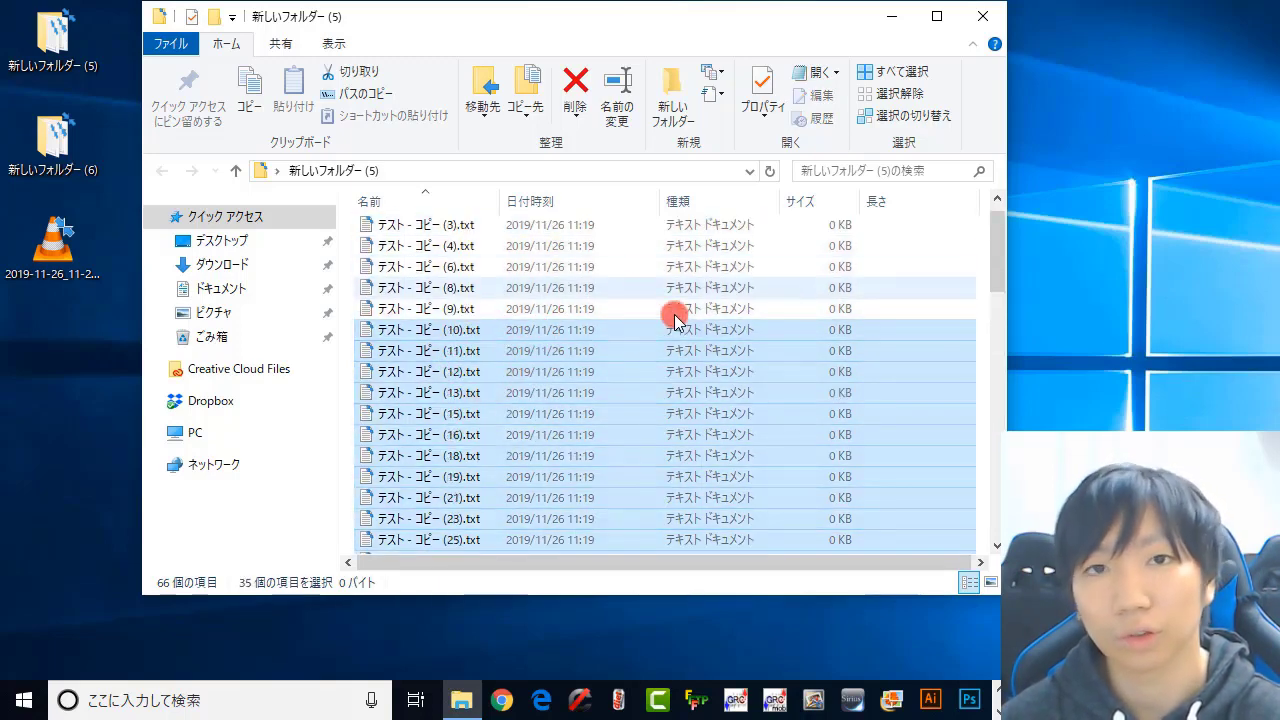
{"action": "left_click", "coordinate": [465, 371], "text": "ctrl"}
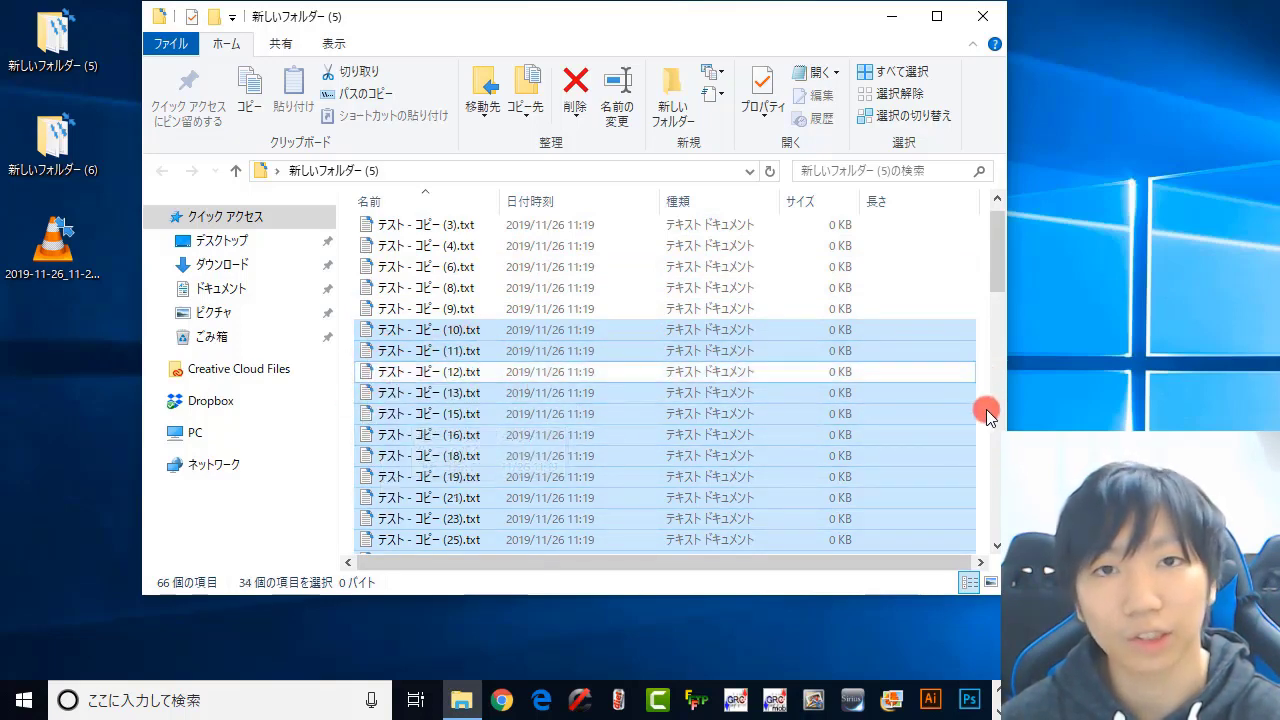
{"action": "left_click_drag", "start_coordinate": [995, 273], "coordinate": [996, 287]}
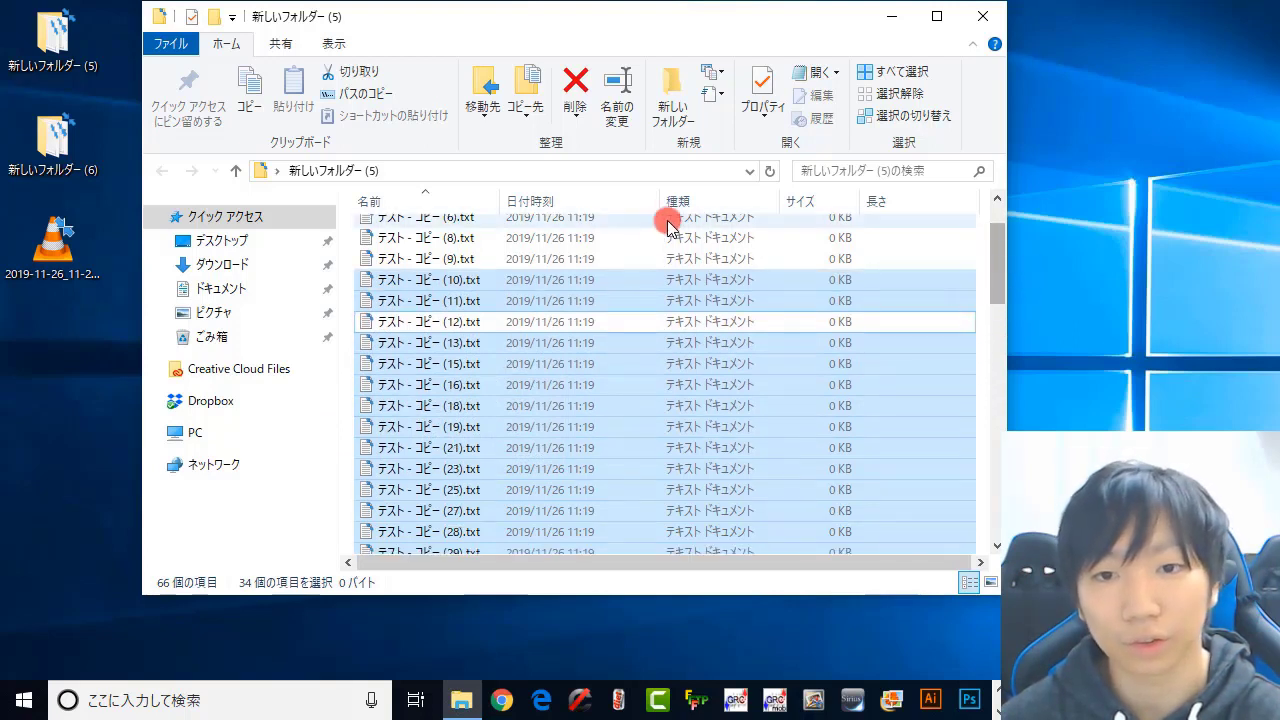
Step: Remove テスト - コピー (16), (23), (28), (31) and (33).txt individually from the selected range of files
{"action": "left_click", "coordinate": [577, 384], "text": "ctrl"}
{"action": "left_click", "coordinate": [571, 468], "text": "ctrl"}
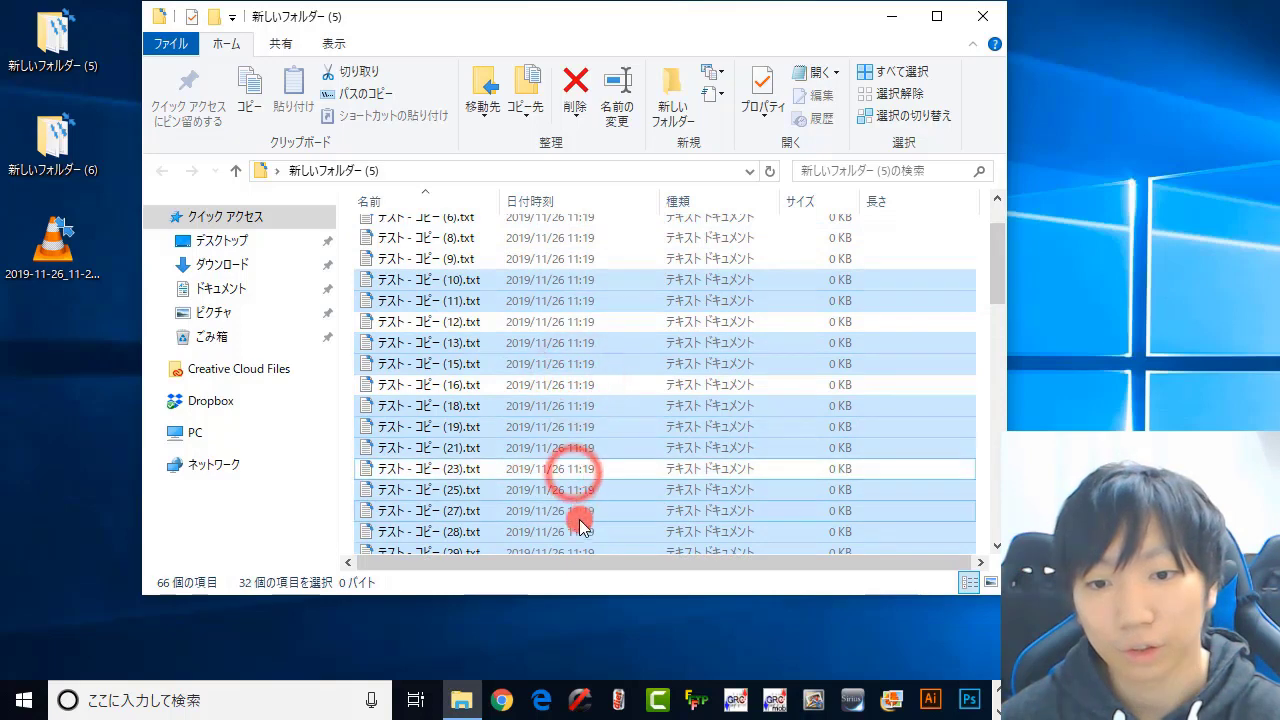
{"action": "left_click", "coordinate": [574, 528], "text": "ctrl"}
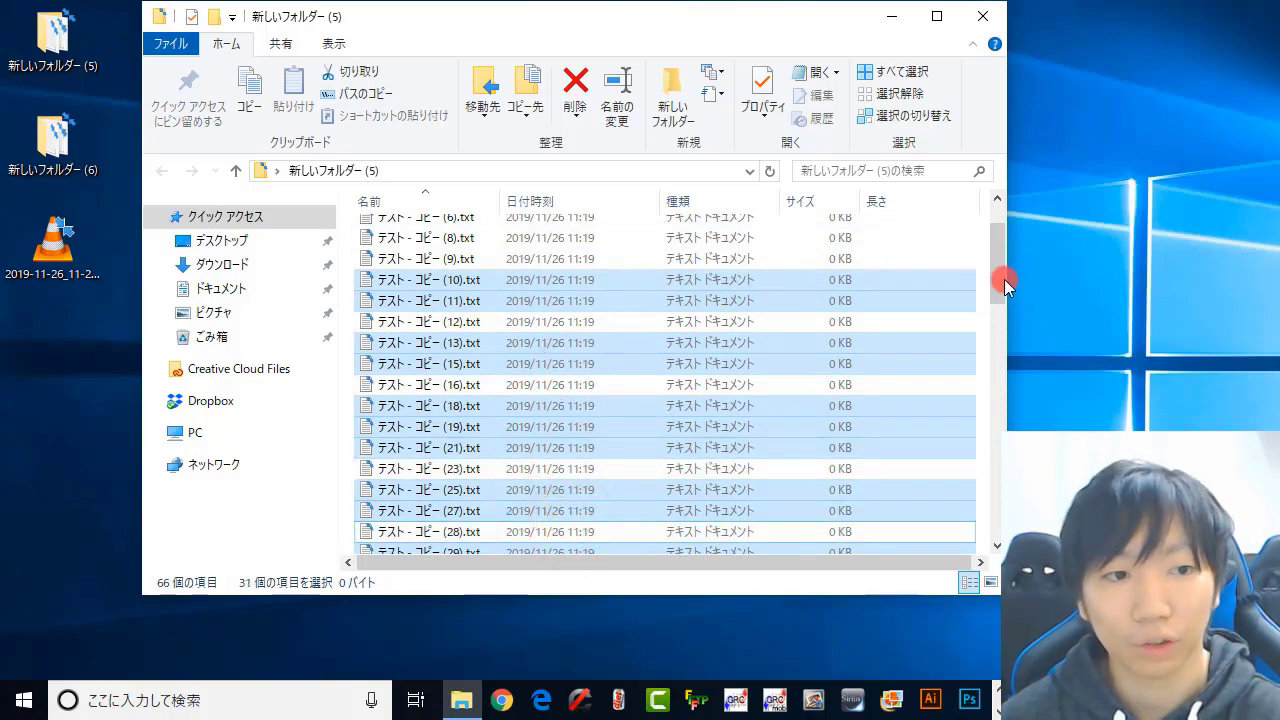
{"action": "left_click_drag", "start_coordinate": [1004, 282], "coordinate": [1003, 291]}
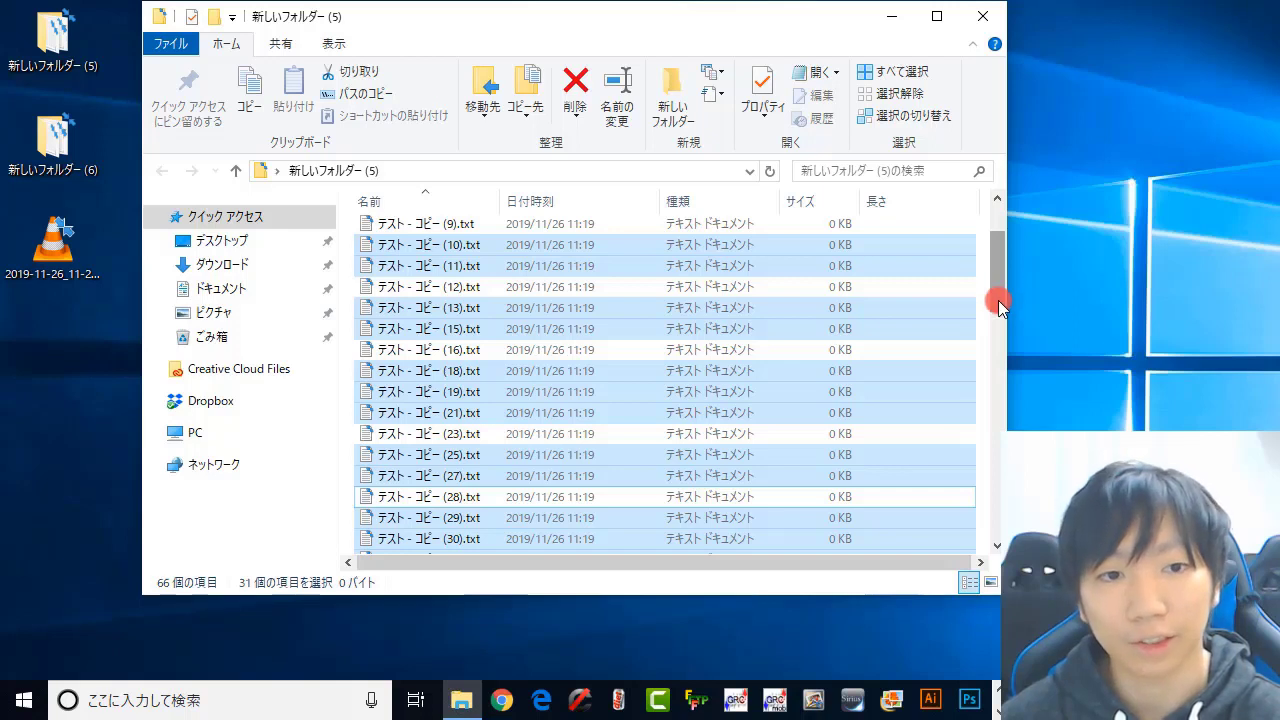
{"action": "left_click_drag", "start_coordinate": [1003, 293], "coordinate": [1005, 306]}
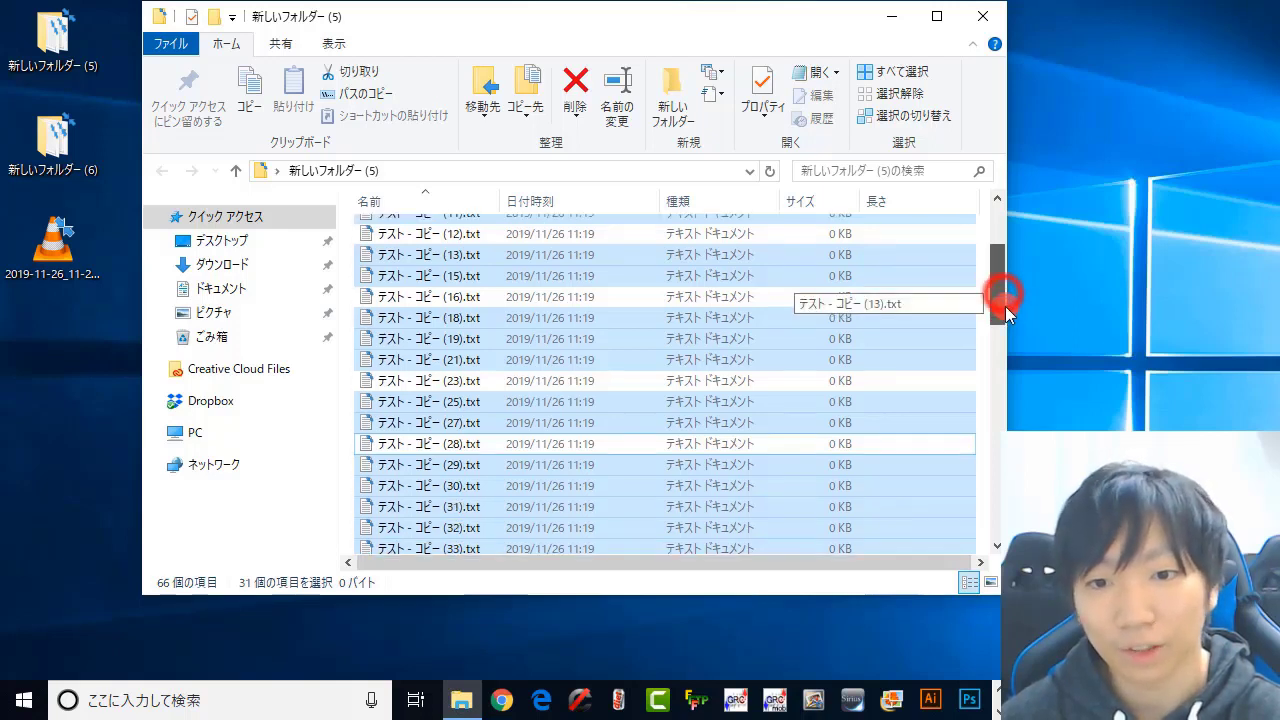
{"action": "left_click", "coordinate": [634, 508], "text": "ctrl"}
{"action": "left_click", "coordinate": [651, 548], "text": "ctrl"}
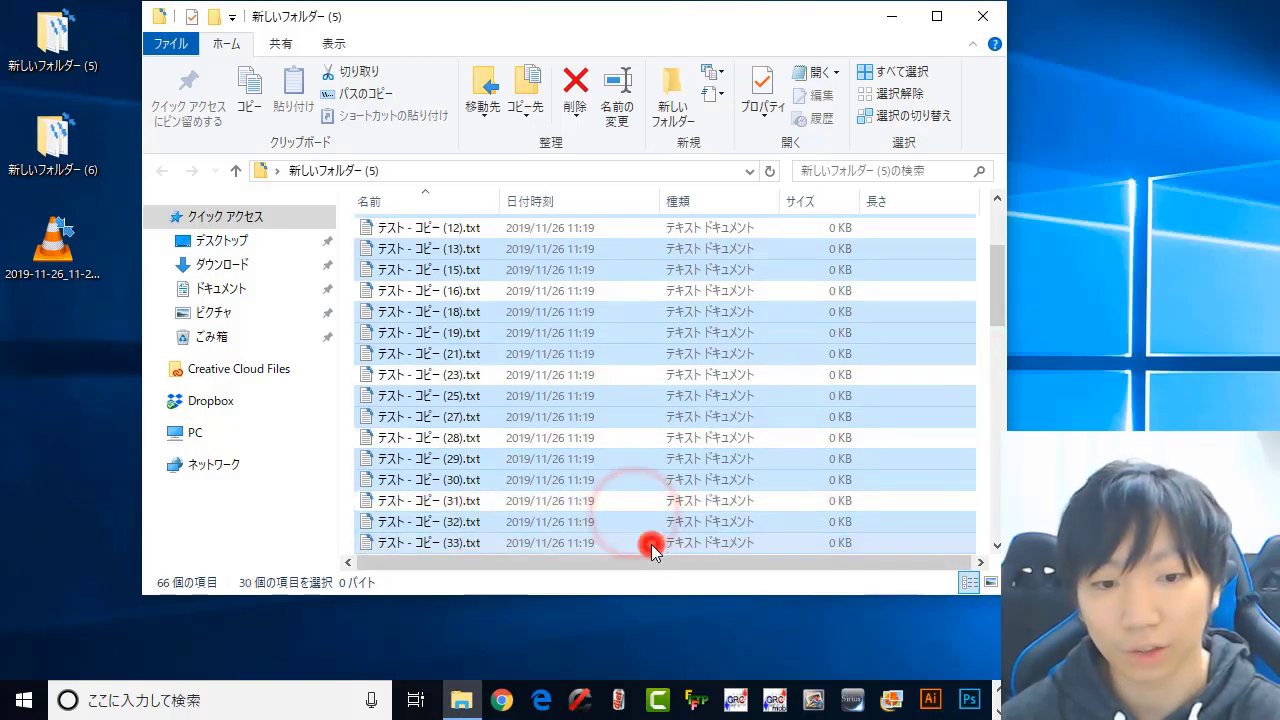
Step: Move the selected files into 新しいフォルダー (6) on the desktop and check the files left in 新しいフォルダー (5)
{"action": "left_click_drag", "start_coordinate": [1000, 283], "coordinate": [1067, 389]}
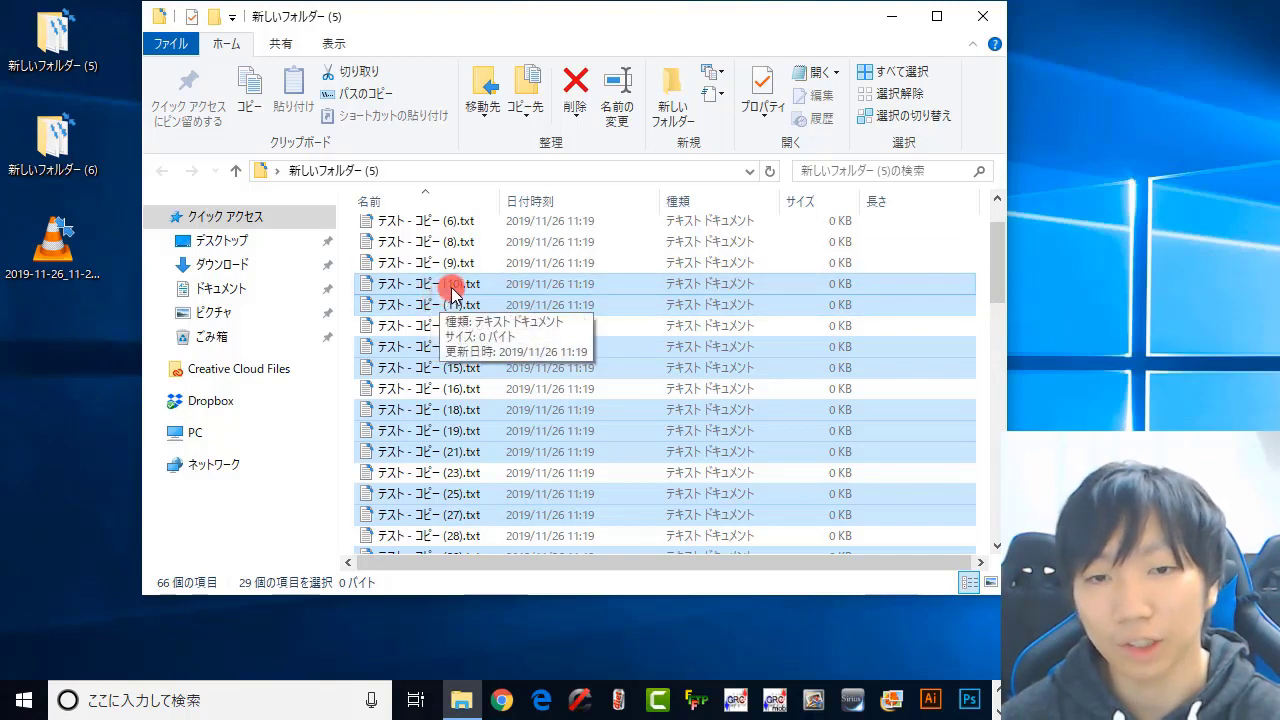
{"action": "left_click_drag", "start_coordinate": [452, 291], "coordinate": [67, 168]}
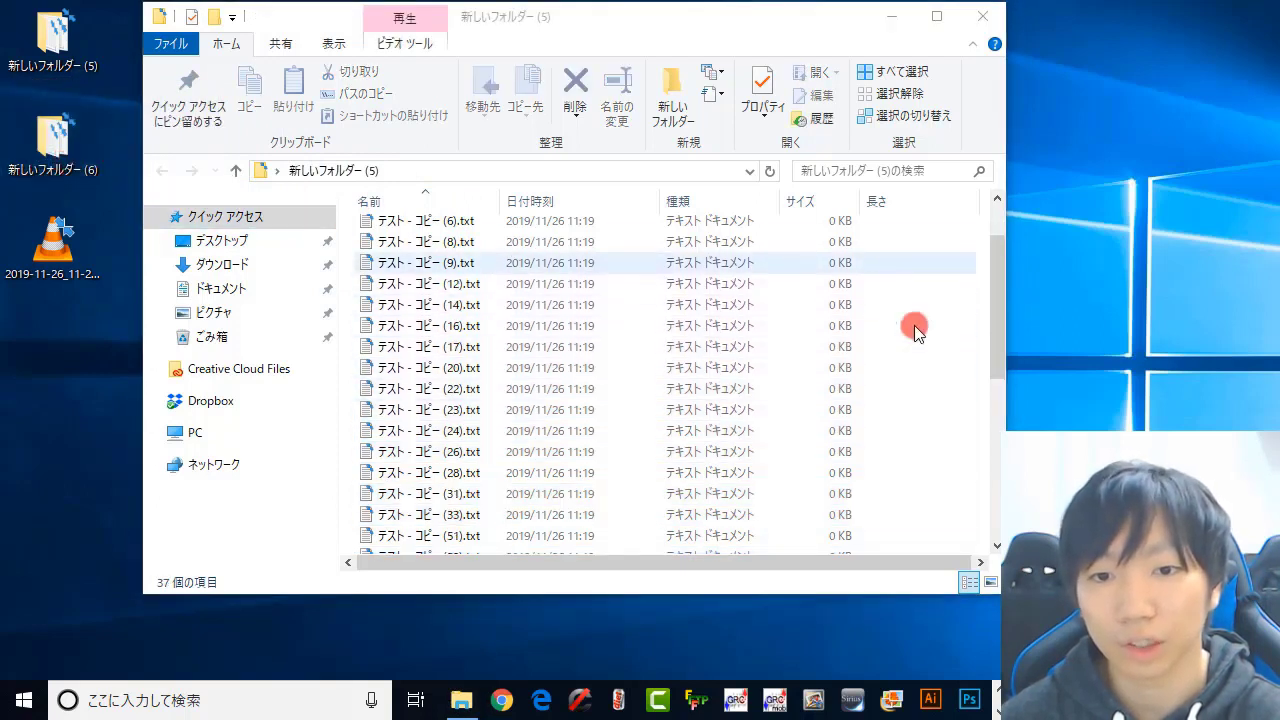
{"action": "scroll", "coordinate": [785, 400], "scroll_direction": "down", "scroll_amount": 6}
{"action": "scroll", "coordinate": [789, 410], "scroll_direction": "up", "scroll_amount": 8}
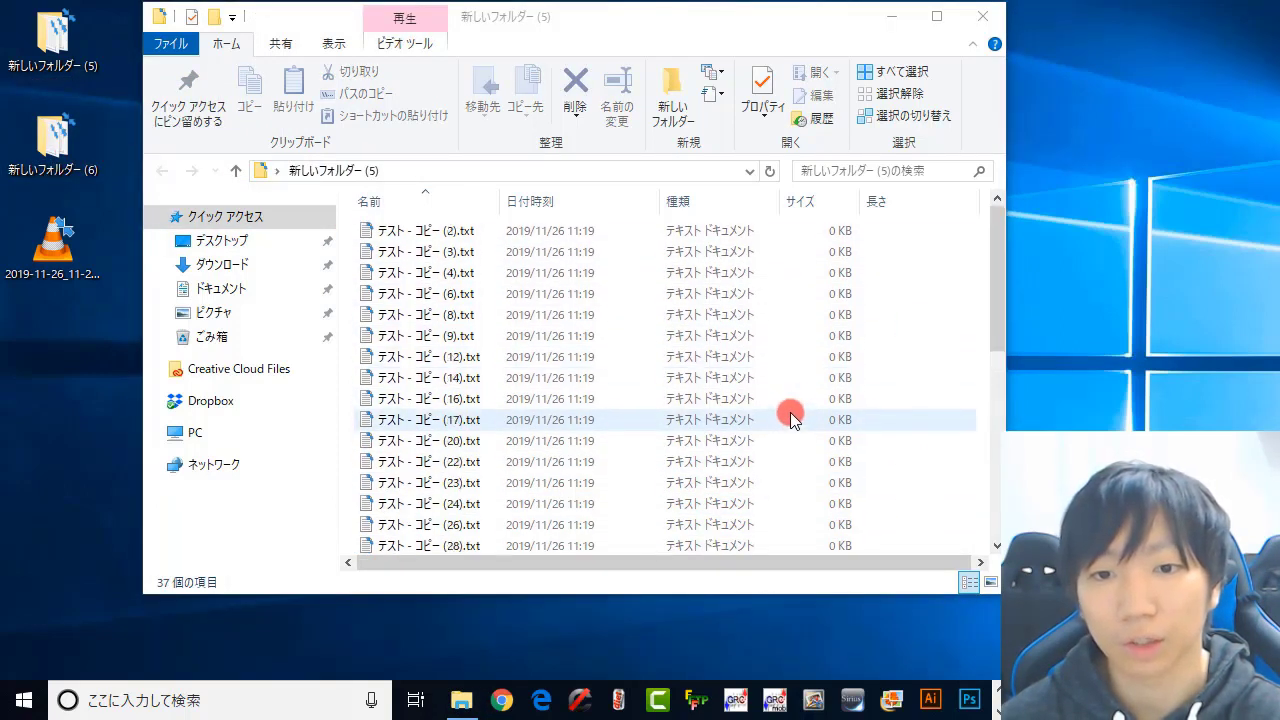
Step: Open 新しいフォルダー (6) and look through its files down to テスト - コピー (50).txt
{"action": "double_click", "coordinate": [55, 168]}
{"action": "scroll", "coordinate": [640, 330], "scroll_direction": "down", "scroll_amount": 3}
{"action": "scroll", "coordinate": [663, 340], "scroll_direction": "up", "scroll_amount": 3}
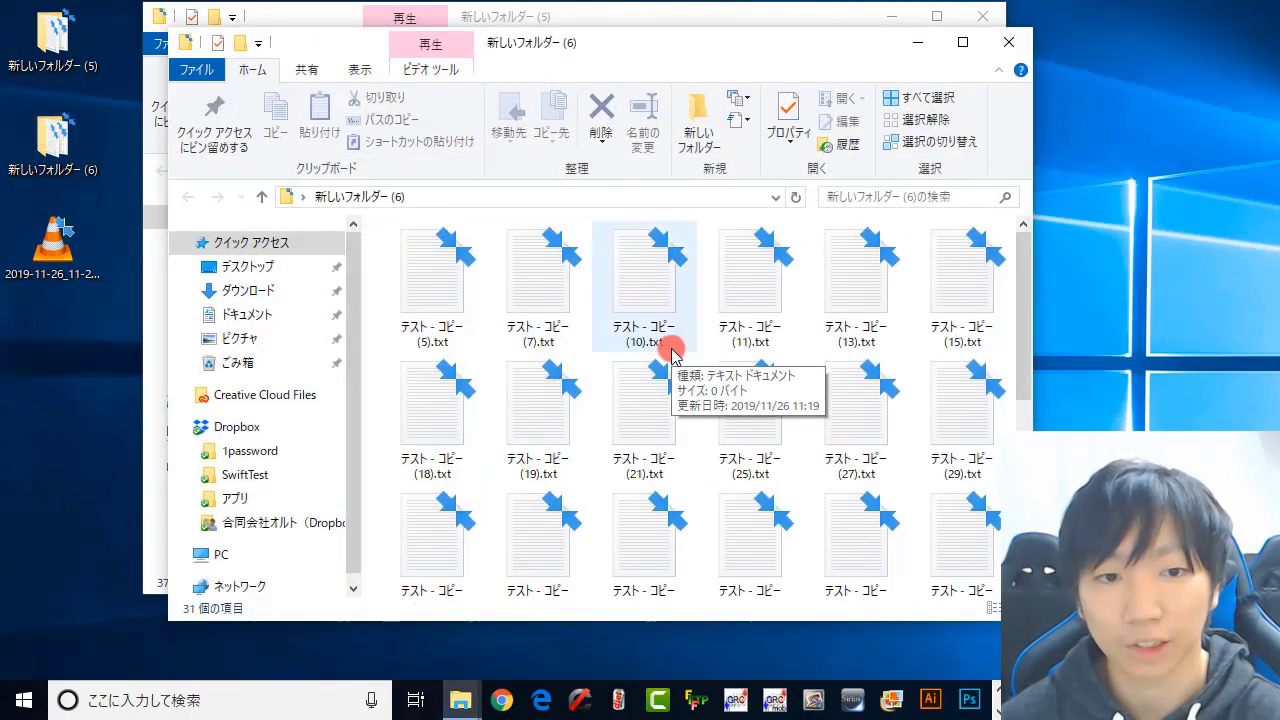
{"action": "scroll", "coordinate": [720, 320], "scroll_direction": "down", "scroll_amount": 3}
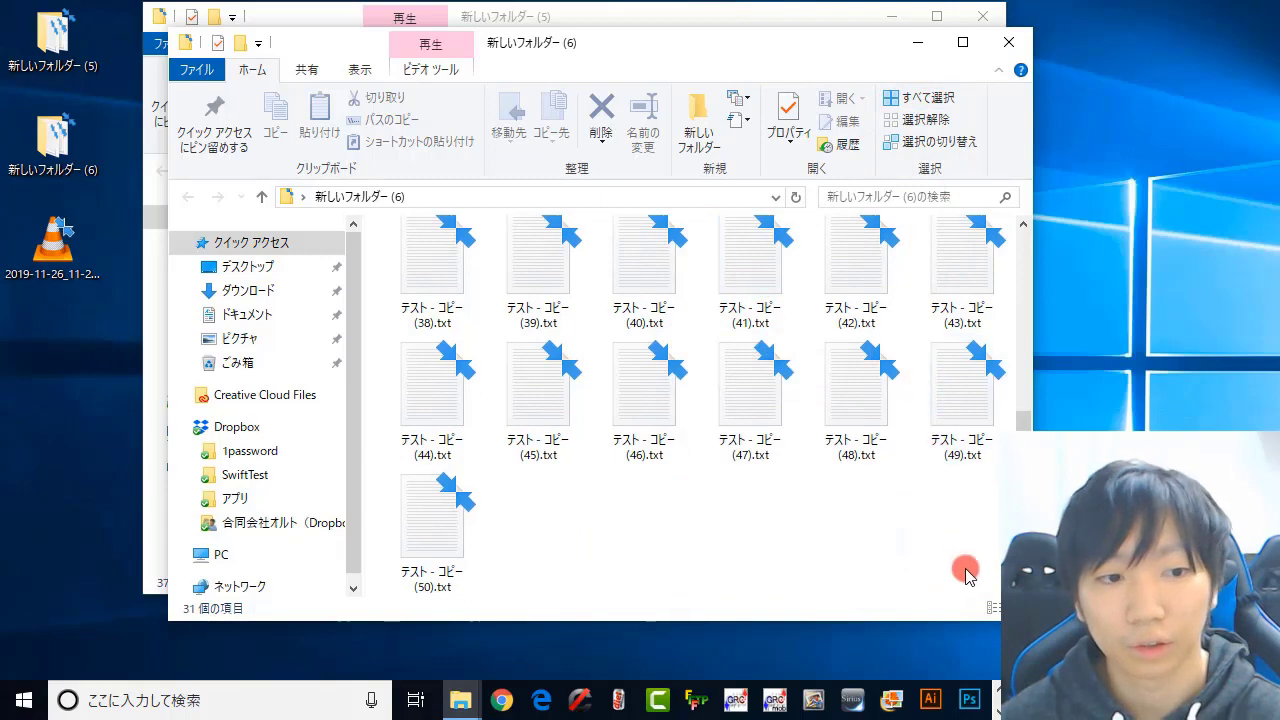
{"action": "left_click", "coordinate": [470, 521]}
{"action": "scroll", "coordinate": [560, 480], "scroll_direction": "up", "scroll_amount": 3}
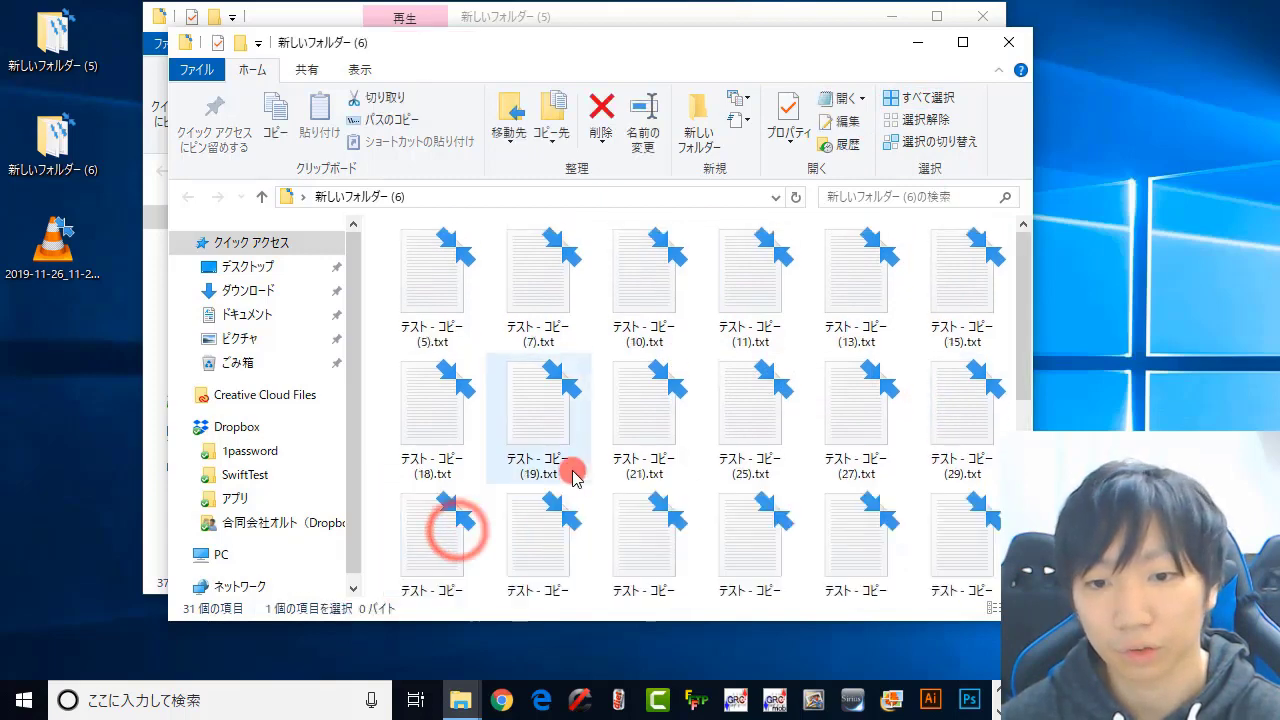
Step: Select all files in 新しいフォルダー (6) and move them back into the 新しいフォルダー (5) window
{"action": "left_click", "coordinate": [466, 305]}
{"action": "key", "text": "ctrl+a"}
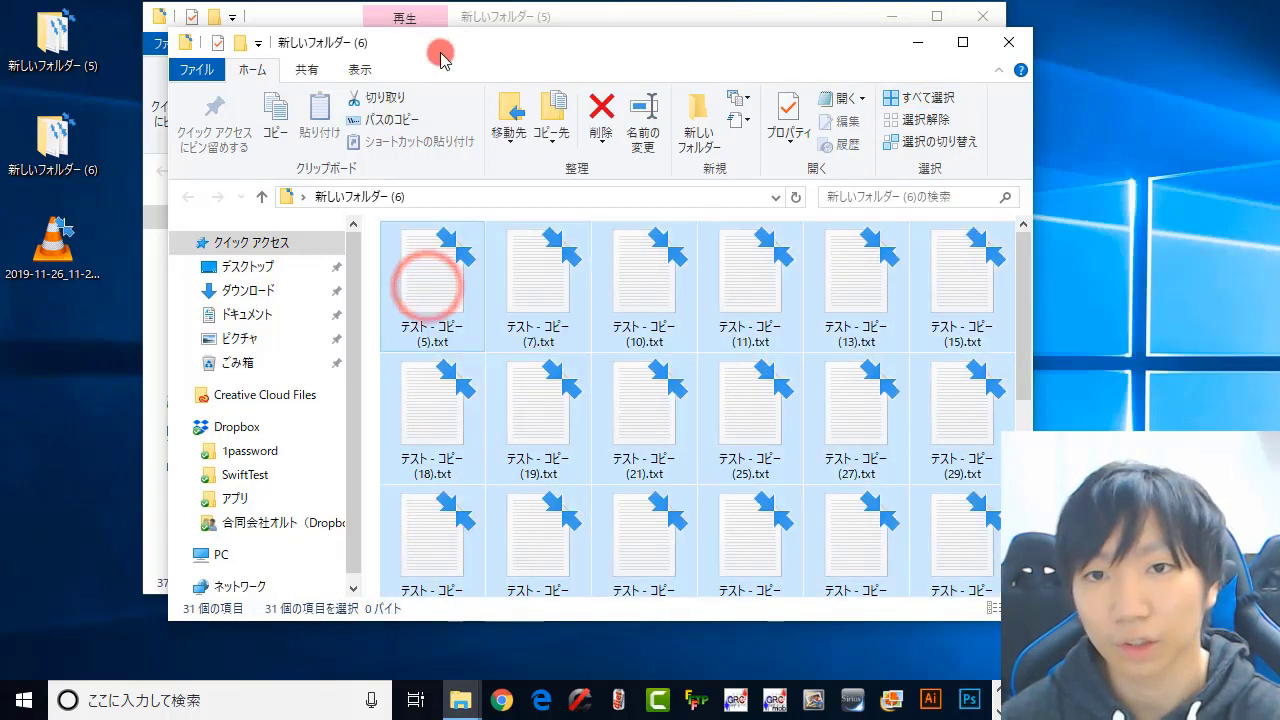
{"action": "left_click_drag", "start_coordinate": [442, 52], "coordinate": [742, 101]}
{"action": "left_click_drag", "start_coordinate": [722, 294], "coordinate": [370, 290]}
{"action": "left_click_drag", "start_coordinate": [1071, 88], "coordinate": [350, 94]}
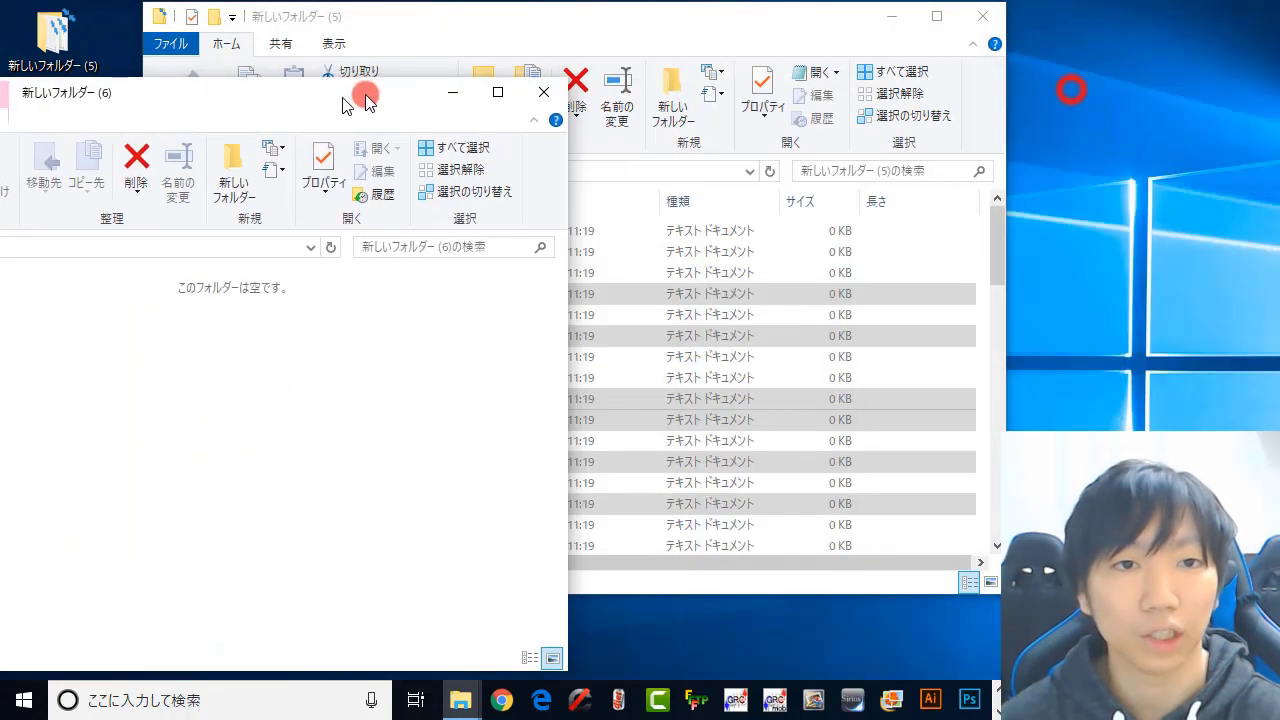
Step: Close the 新しいフォルダー (6) window, check the restored file list in 新しいフォルダー (5) with nothing selected, and close that window too
{"action": "left_click", "coordinate": [558, 100]}
{"action": "left_click", "coordinate": [987, 240]}
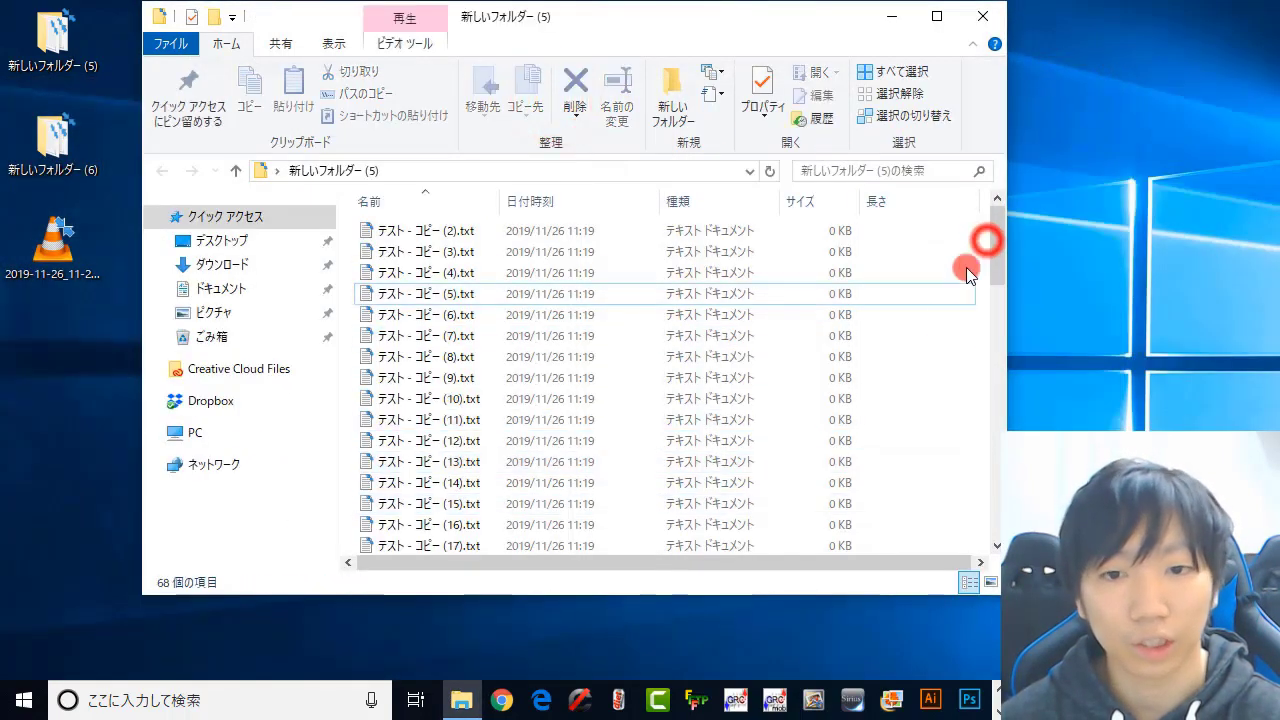
{"action": "scroll", "coordinate": [857, 288], "scroll_direction": "down", "scroll_amount": 2}
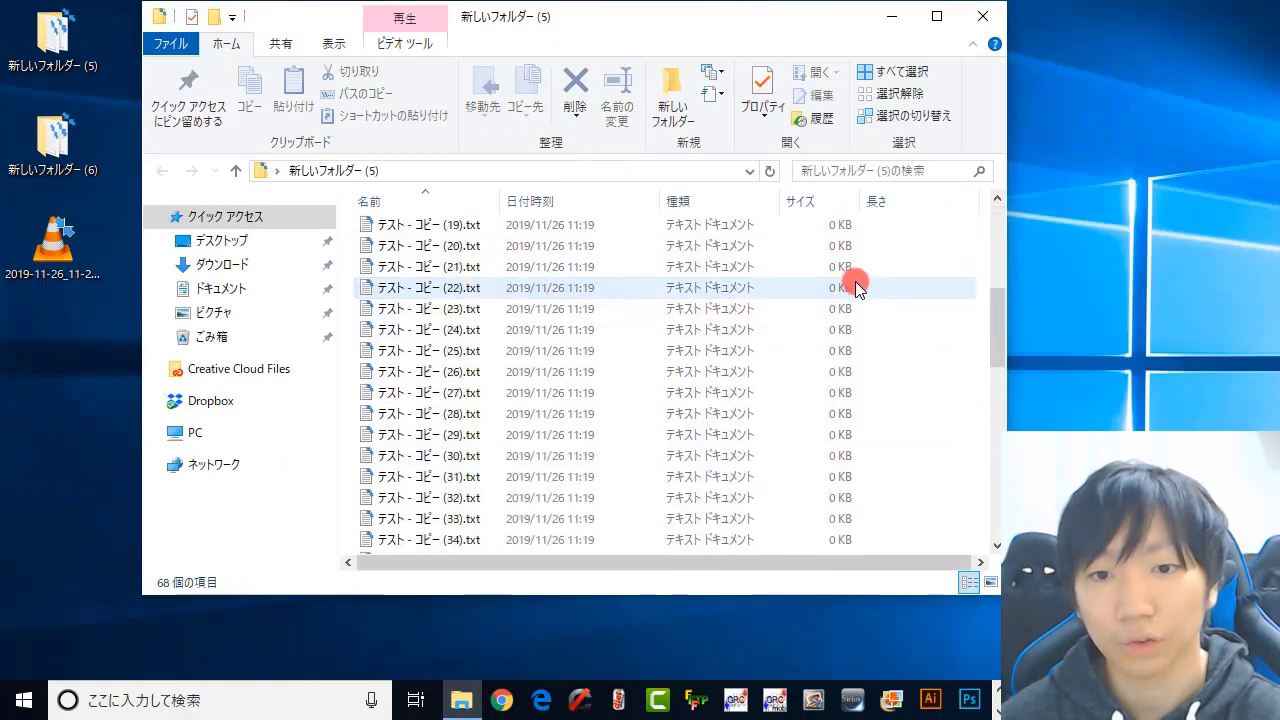
{"action": "left_click", "coordinate": [981, 15]}
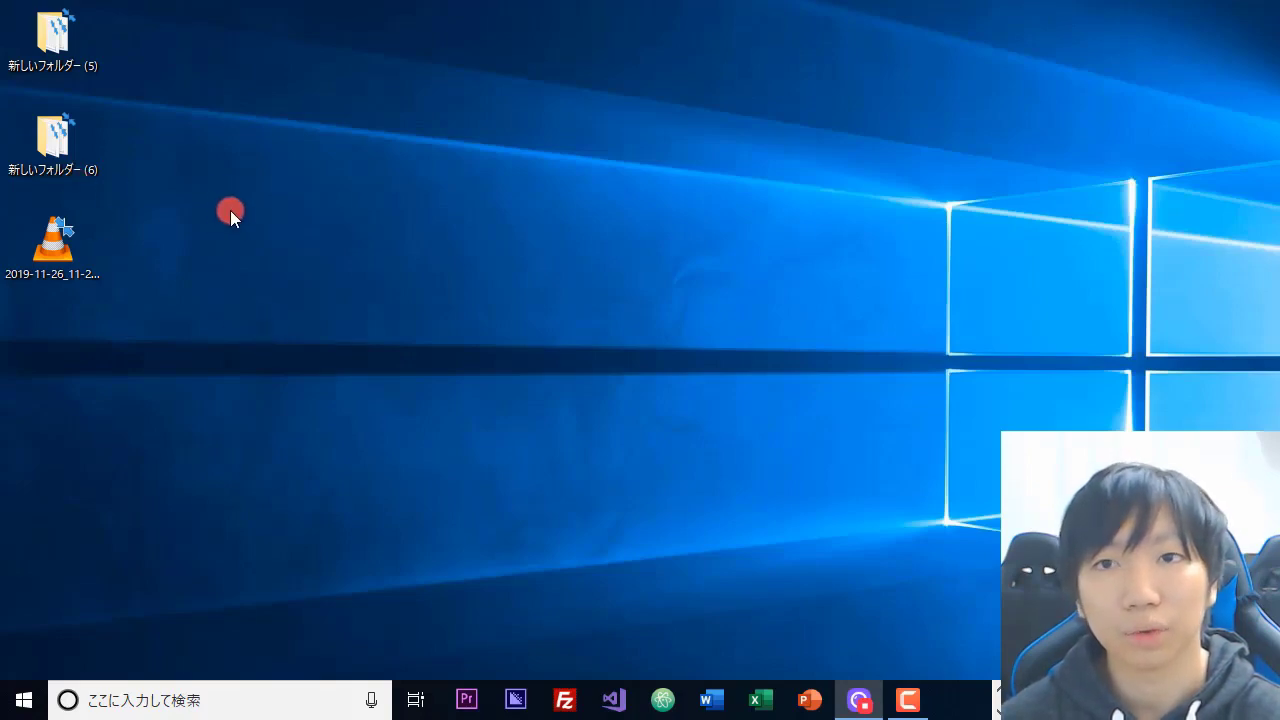
Step: Reopen 新しいフォルダー (5) and select the continuous range from テスト - コピー (2).txt through テスト - コピー (12).txt
{"action": "double_click", "coordinate": [60, 55]}
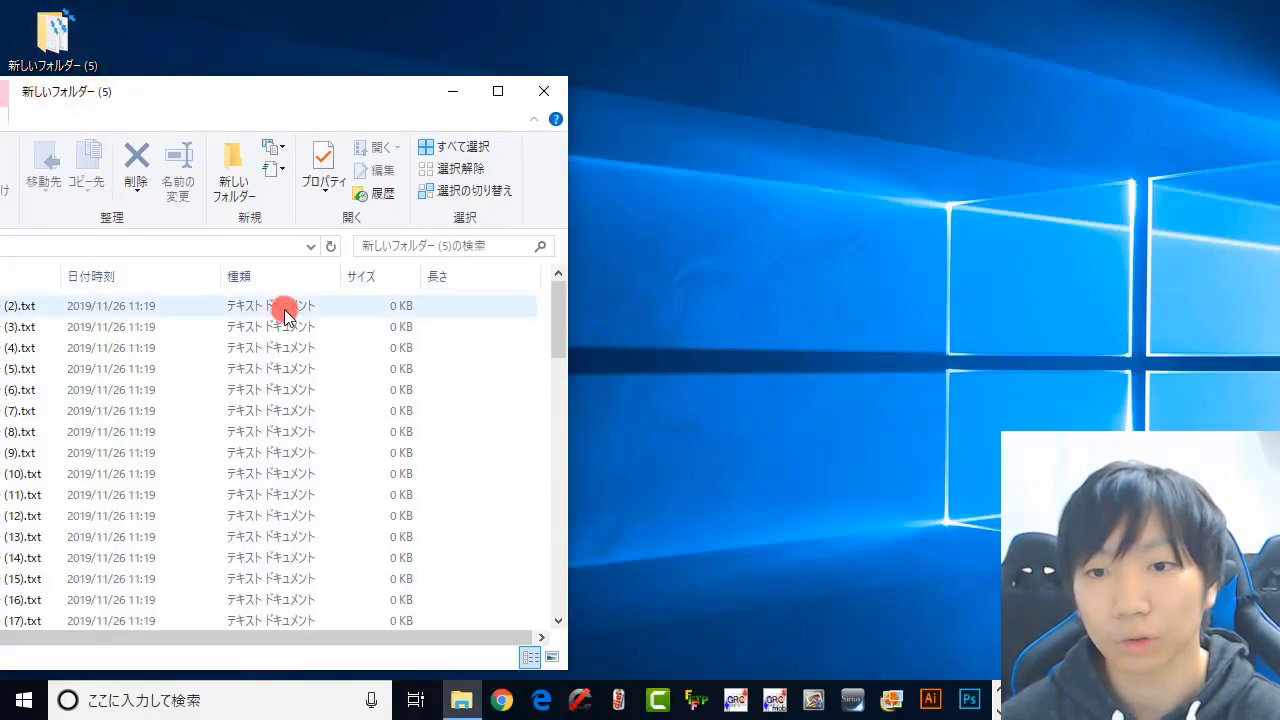
{"action": "left_click_drag", "start_coordinate": [351, 91], "coordinate": [678, 50]}
{"action": "left_click", "coordinate": [414, 268]}
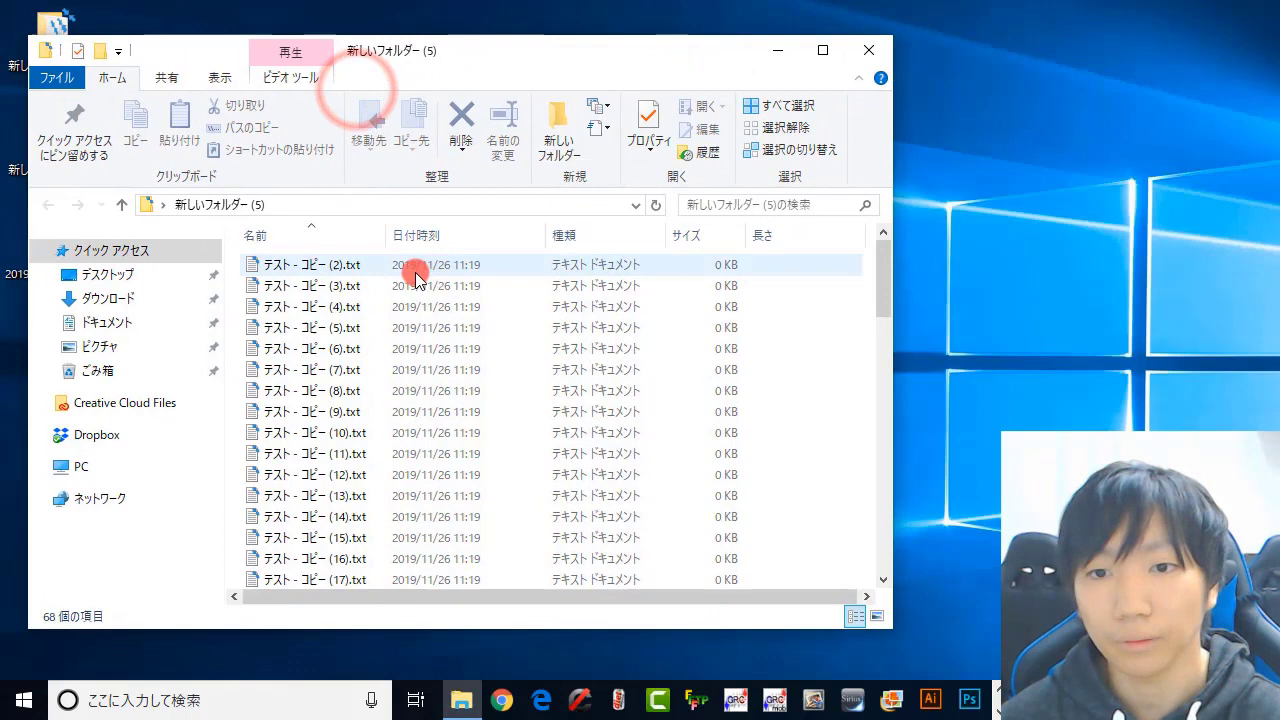
{"action": "left_click", "coordinate": [388, 474], "text": "shift"}
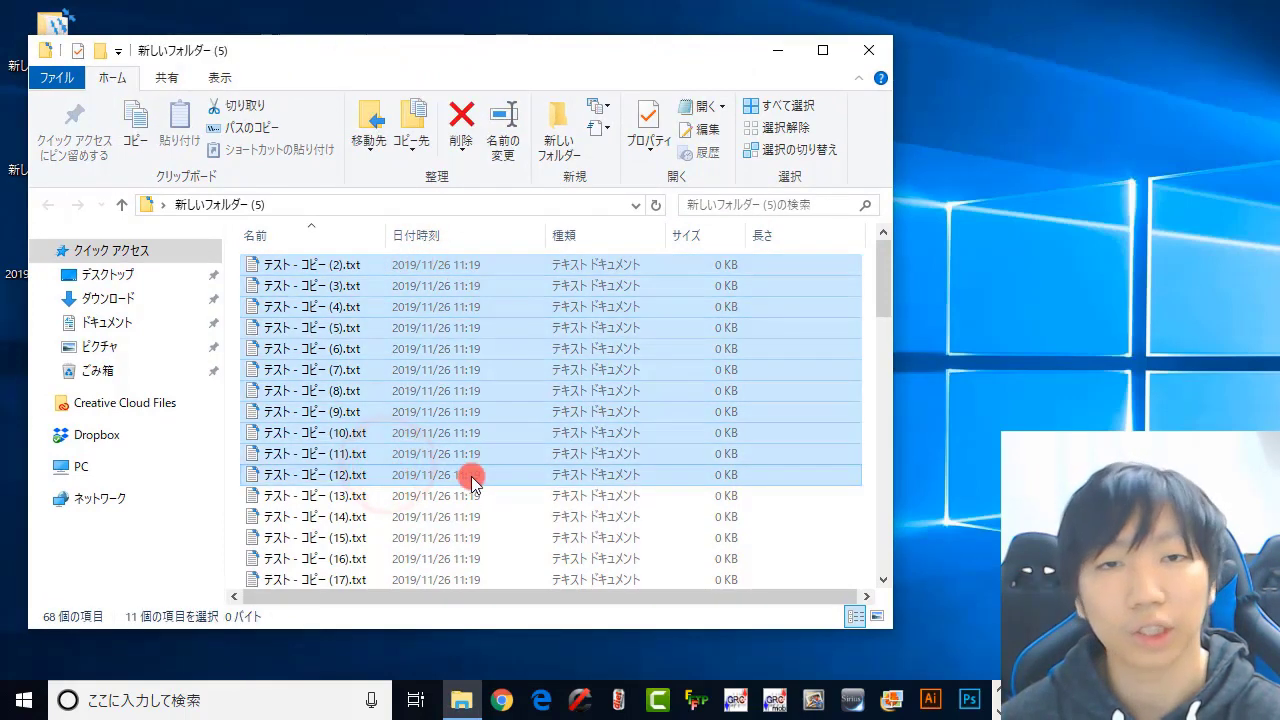
Step: Exclude テスト - コピー (10), (6) and (4).txt from the selected range and finally clear the whole selection
{"action": "left_click", "coordinate": [358, 426], "text": "ctrl"}
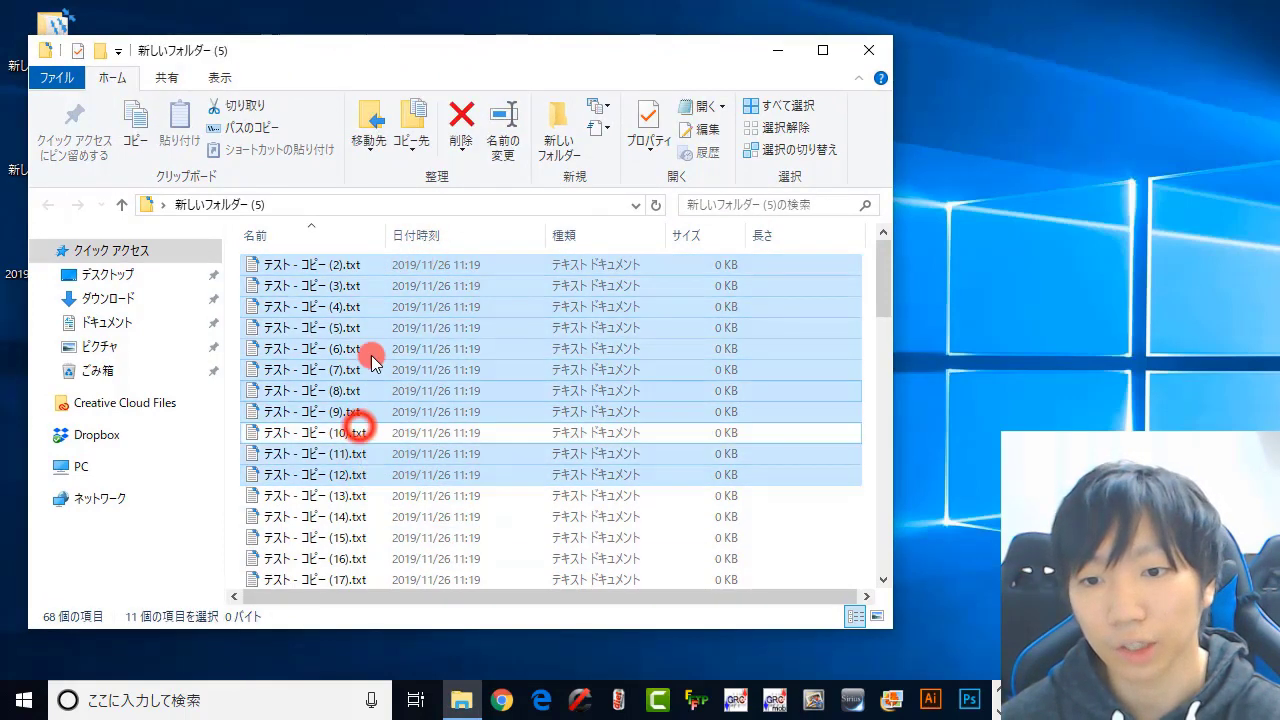
{"action": "left_click", "coordinate": [371, 351], "text": "ctrl"}
{"action": "left_click", "coordinate": [401, 304], "text": "ctrl"}
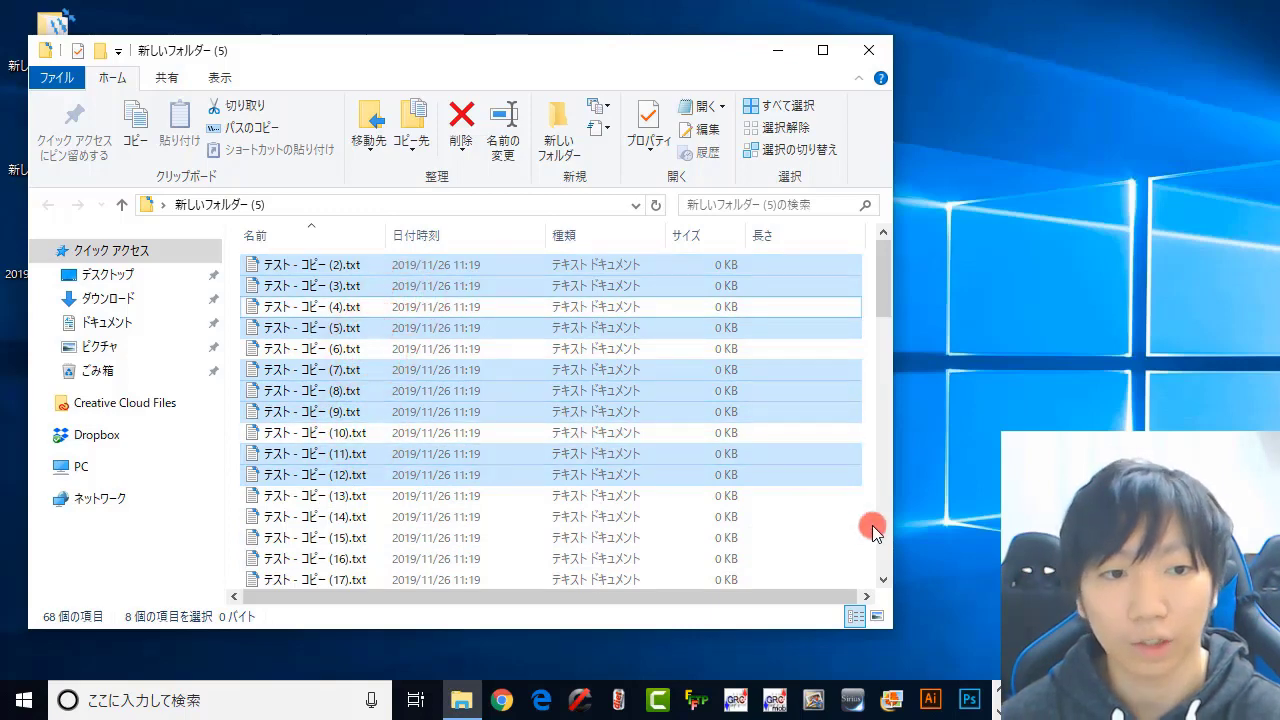
{"action": "left_click", "coordinate": [868, 266]}
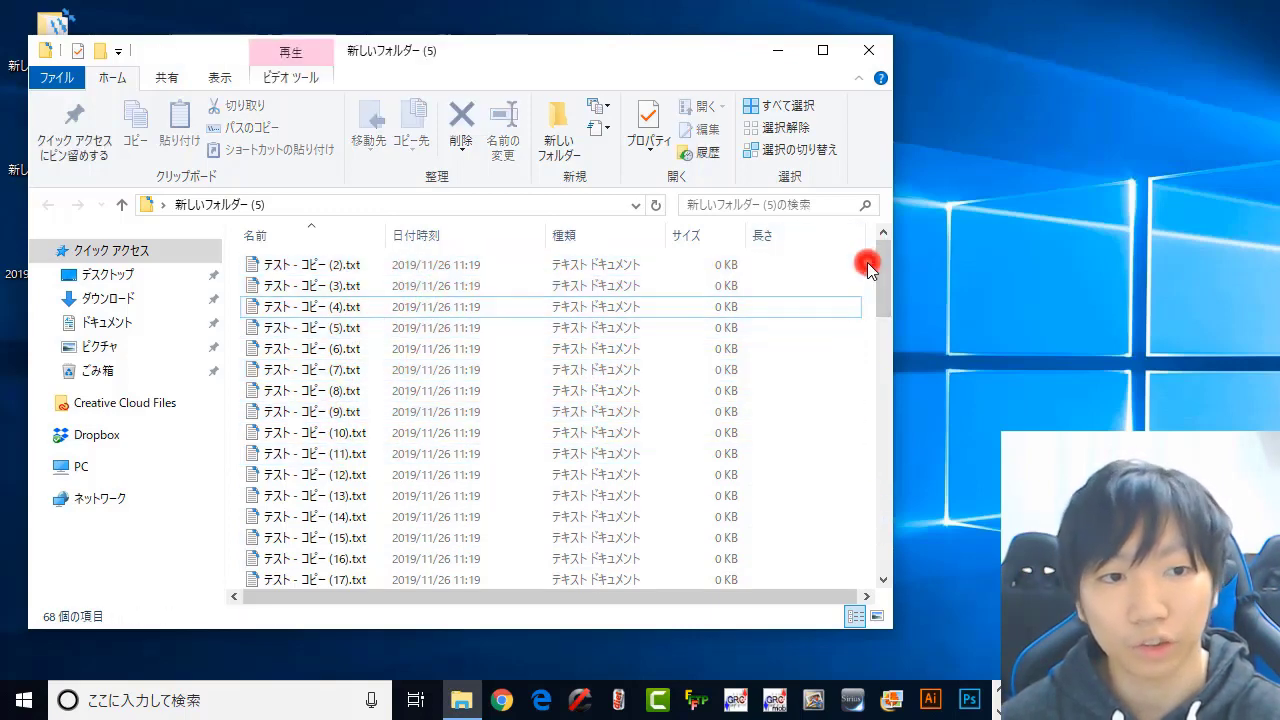